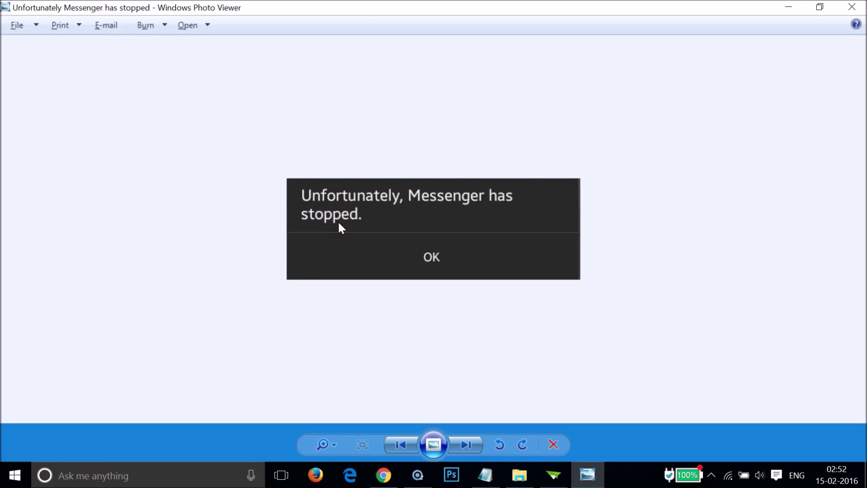
# Minimize the error screenshot and review the Method 1 instructions in the notes
pyautogui.click(389, 207)
pyautogui.click(789, 6)
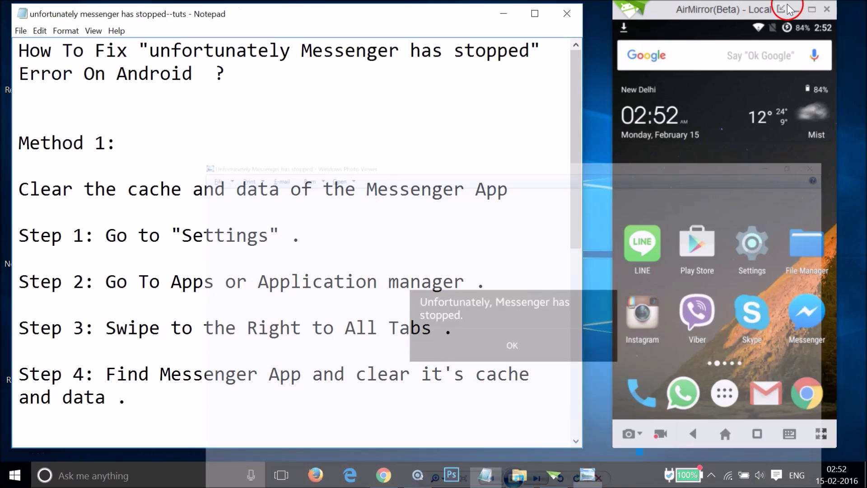
pyautogui.click(278, 140)
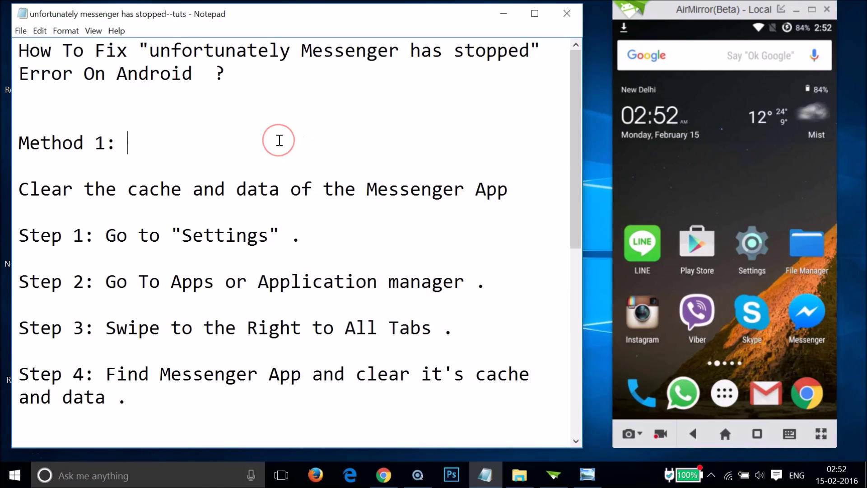
pyautogui.scroll(-5, 280, 141)
pyautogui.scroll(5, 280, 141)
pyautogui.click(184, 142)
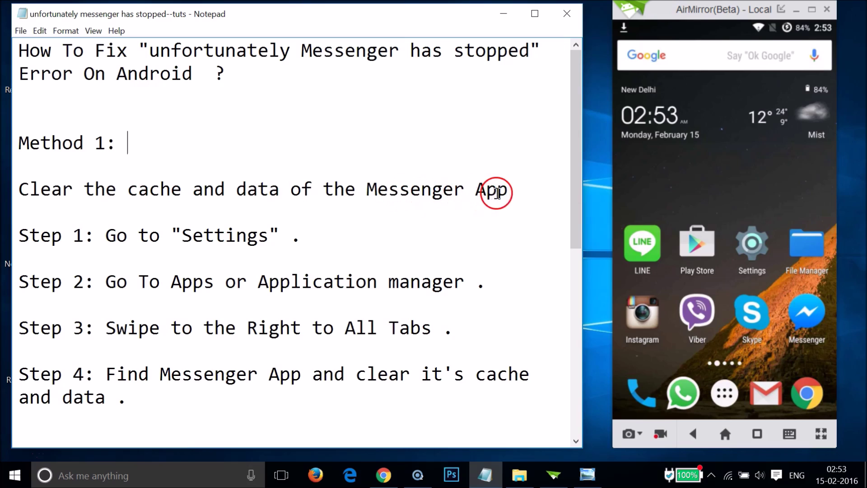
# Open the Apps section of the phone's Settings
pyautogui.click(751, 250)
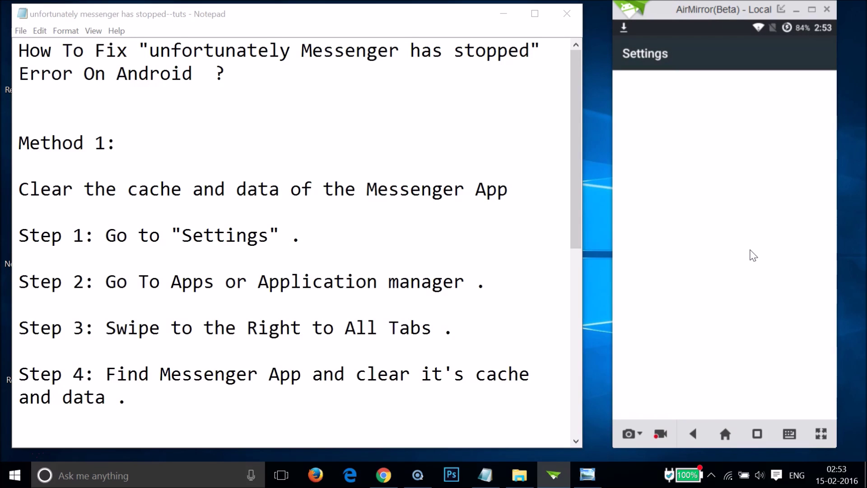
pyautogui.scroll(-5, 753, 256)
pyautogui.scroll(-5, 753, 256)
pyautogui.click(707, 215)
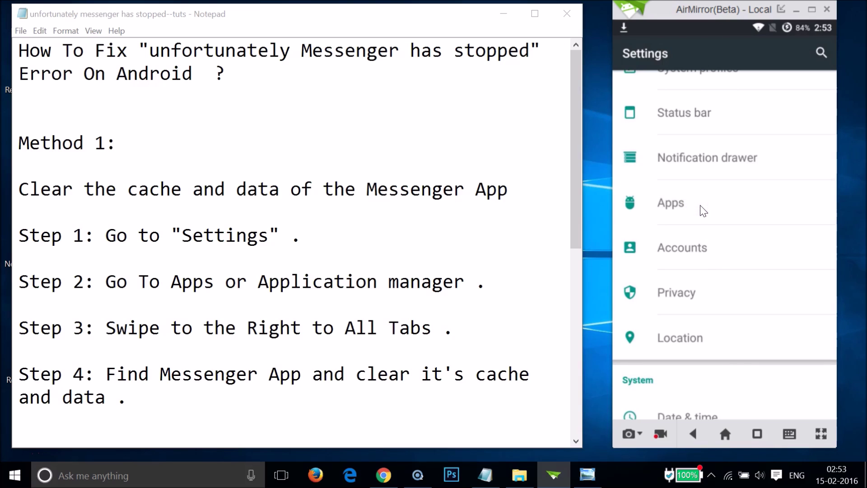
pyautogui.click(809, 205)
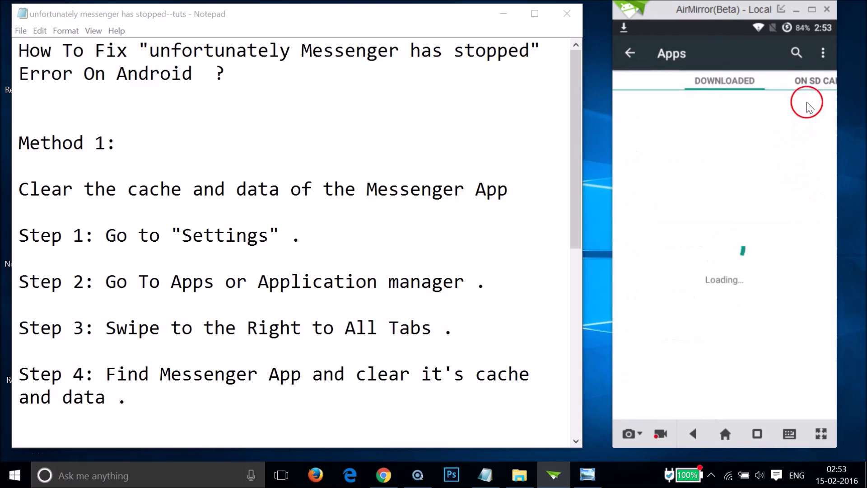
# Go past the On SD card and Running lists to show the list of all apps
pyautogui.click(807, 84)
pyautogui.click(820, 81)
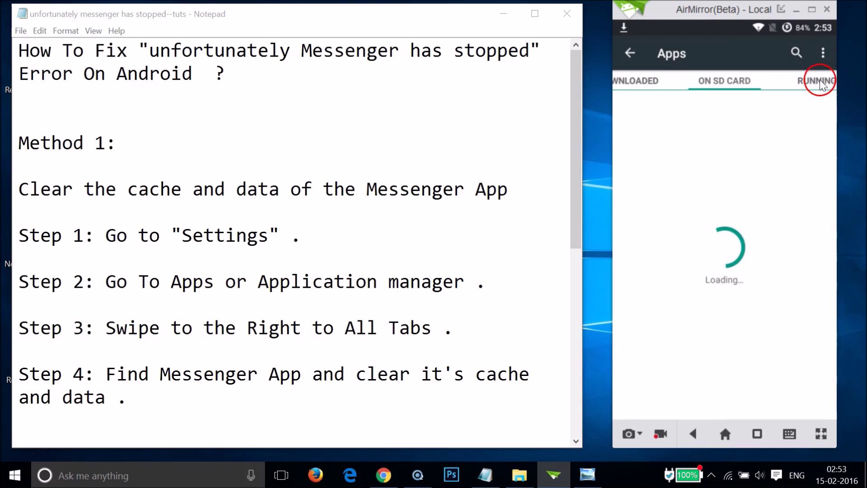
pyautogui.click(833, 81)
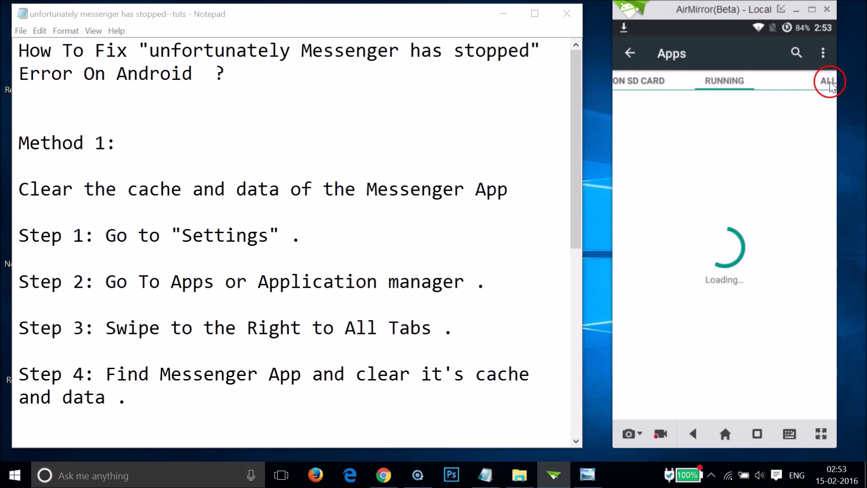
pyautogui.click(748, 269)
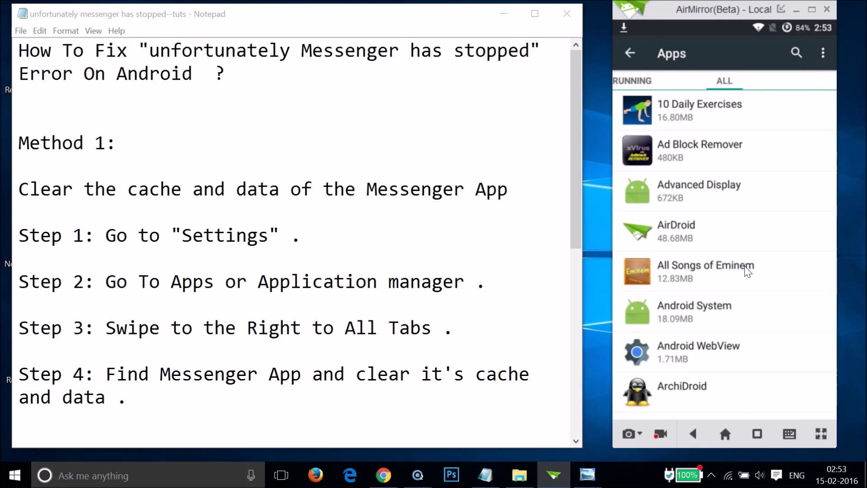
# Find Facebook's Messenger in the list of all apps and open its App info page
pyautogui.scroll(-15, 748, 270)
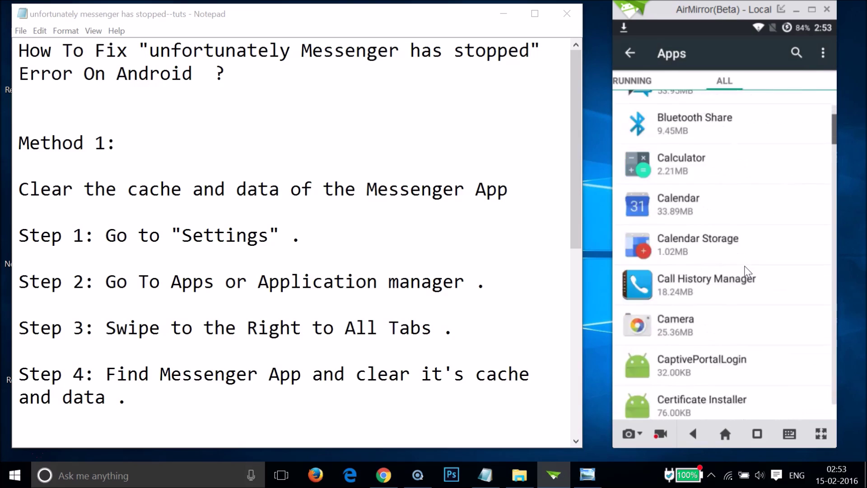
pyautogui.scroll(-15, 748, 270)
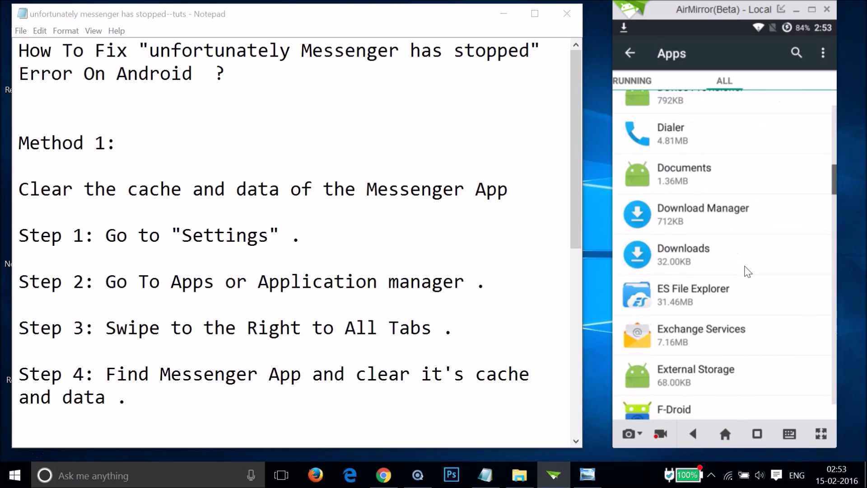
pyautogui.scroll(-15, 747, 270)
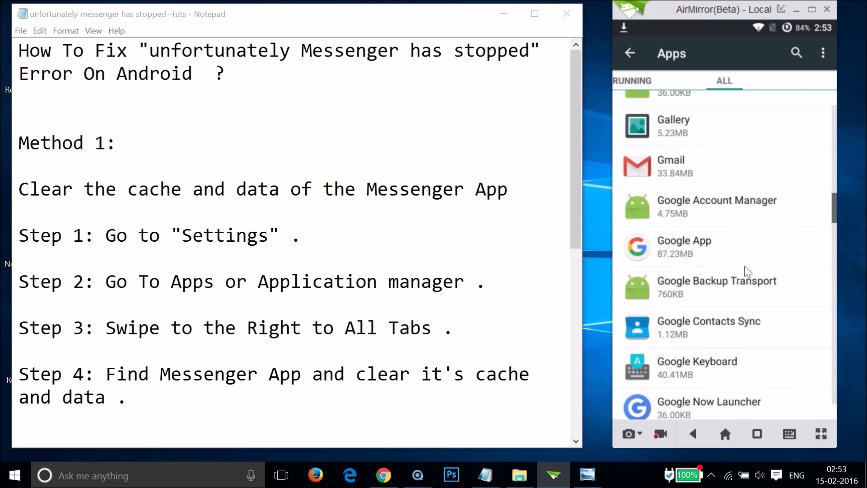
pyautogui.scroll(-10, 747, 271)
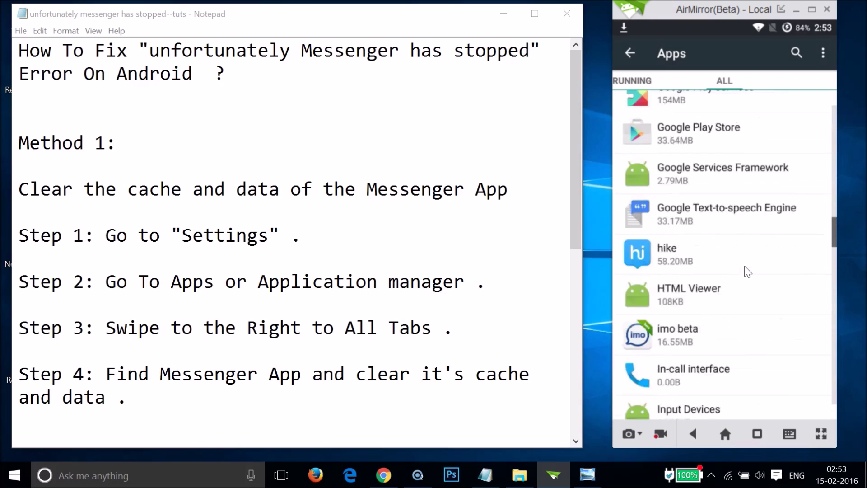
pyautogui.scroll(-12, 748, 271)
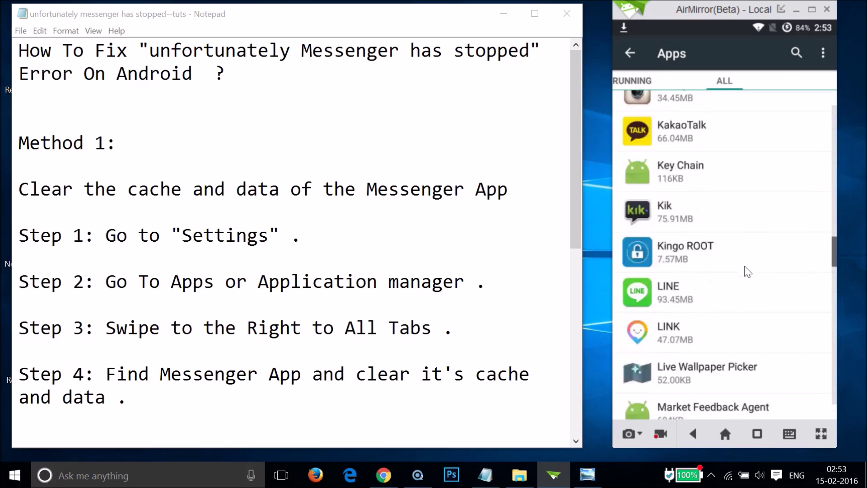
pyautogui.scroll(-3, 747, 271)
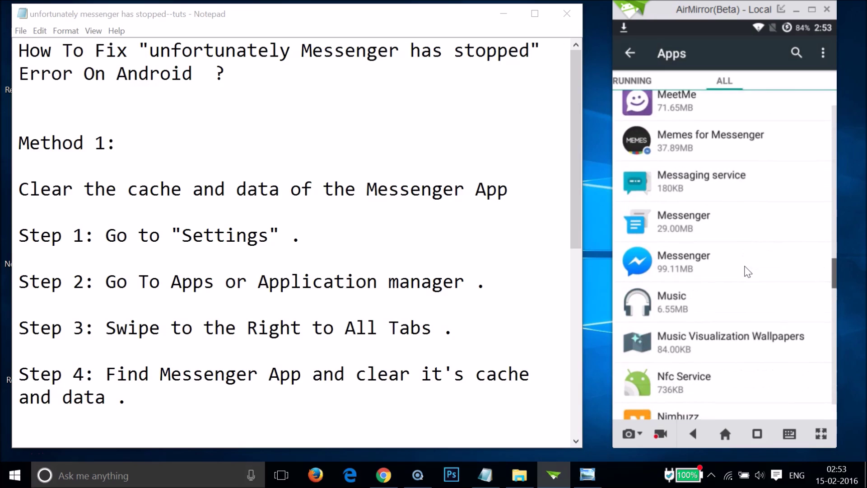
pyautogui.click(716, 267)
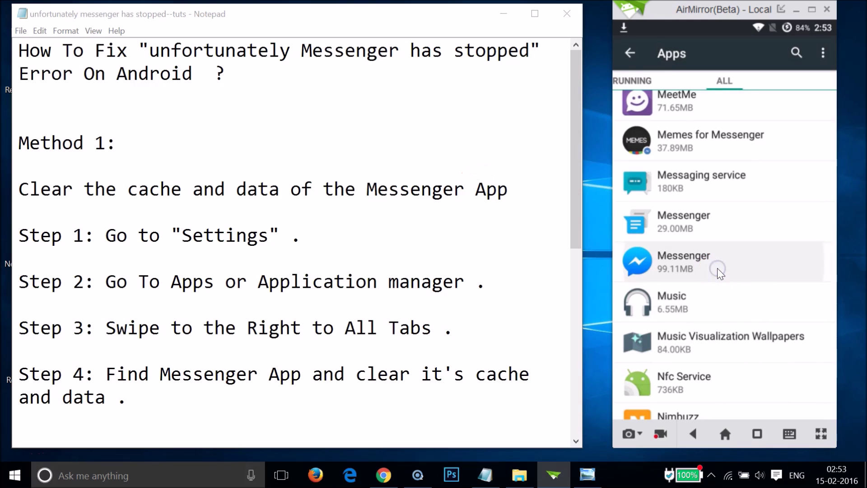
# Clear Messenger's stored data, confirm the deletion, and return to the phone's home screen
pyautogui.click(757, 282)
pyautogui.click(796, 276)
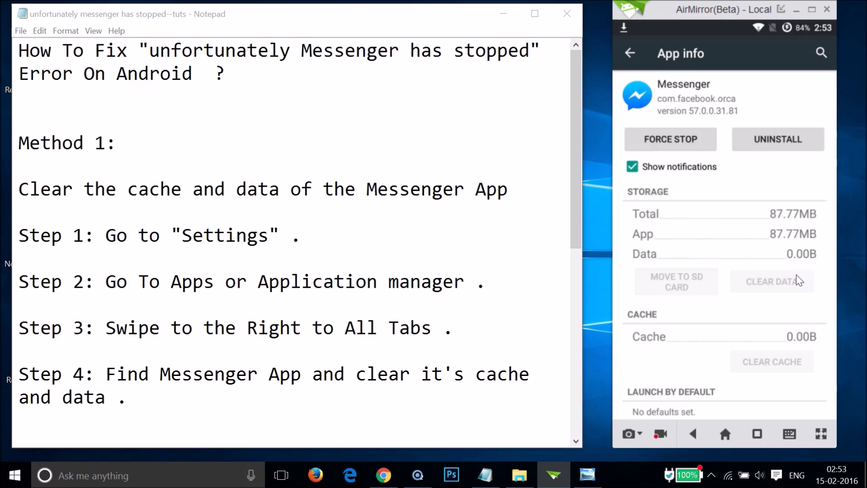
pyautogui.press('Escape')
pyautogui.press('Escape')
pyautogui.press('Escape')
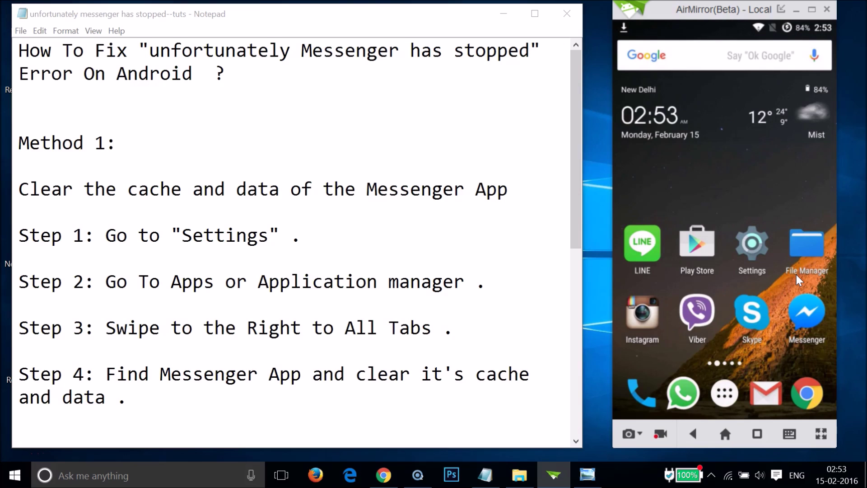
# Read steps 5 and 6 in the notes and launch Messenger on the phone to view its welcome screen
pyautogui.click(820, 307)
pyautogui.click(487, 368)
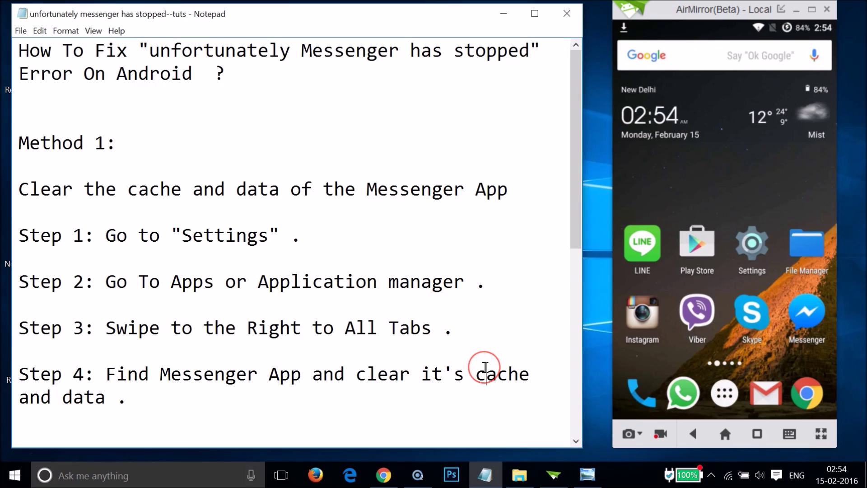
pyautogui.scroll(-2, 490, 365)
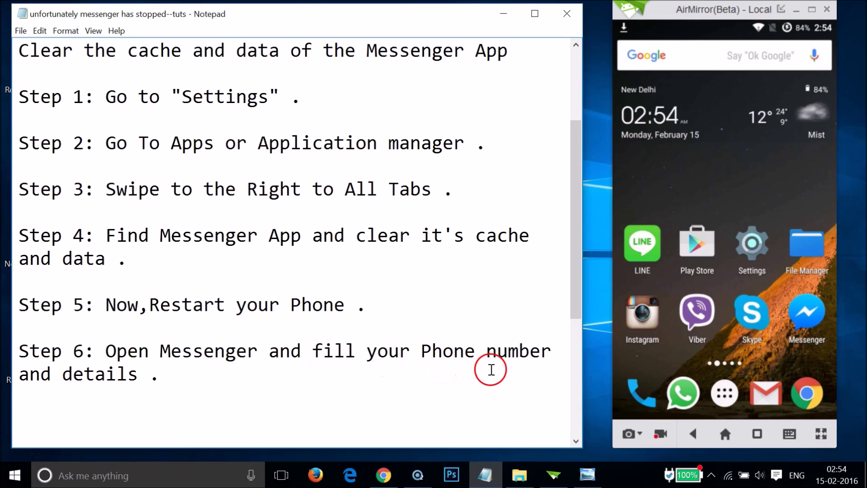
pyautogui.click(811, 312)
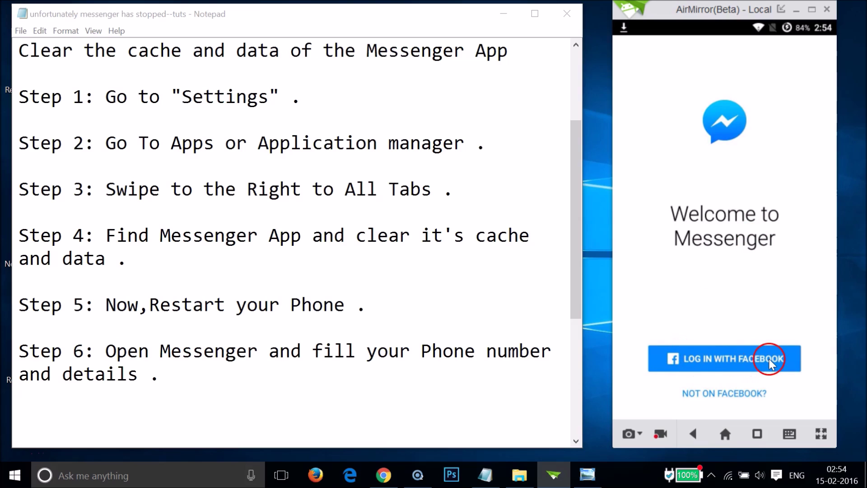
pyautogui.click(746, 395)
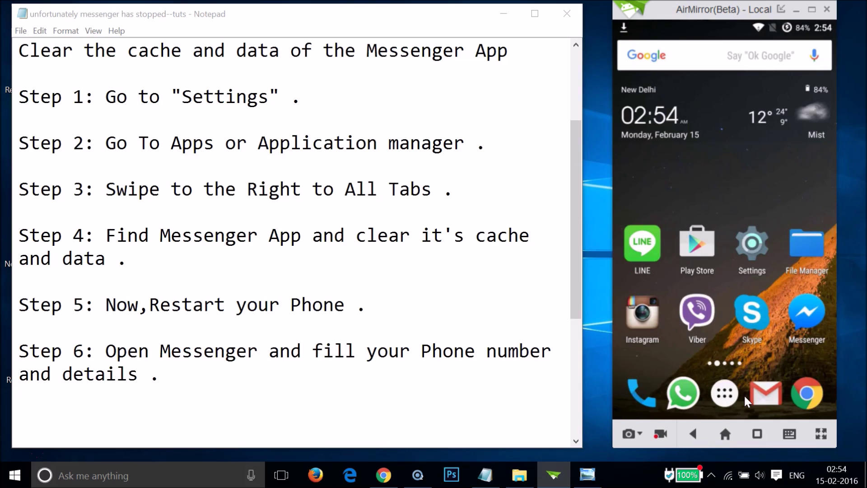
# Correct the misspelled word "Unistall" to "Uninstall" in the Method 2 text of the notes
pyautogui.click(452, 326)
pyautogui.scroll(-2, 454, 329)
pyautogui.scroll(4, 452, 329)
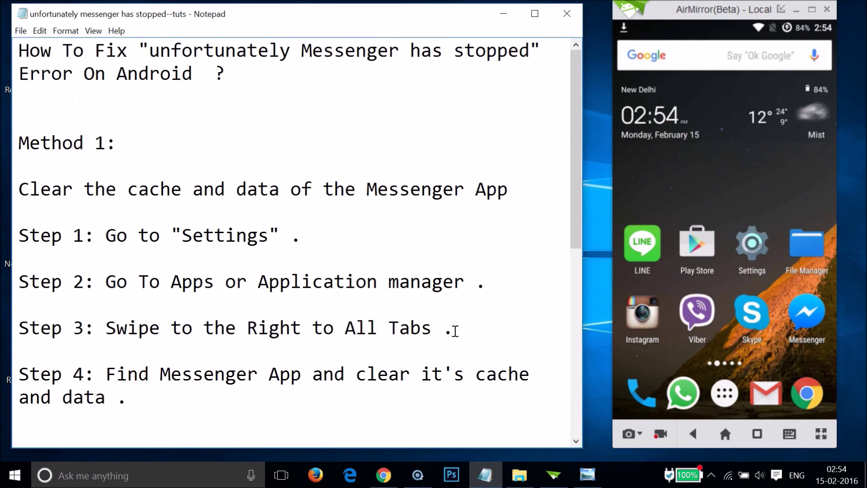
pyautogui.scroll(-6, 385, 256)
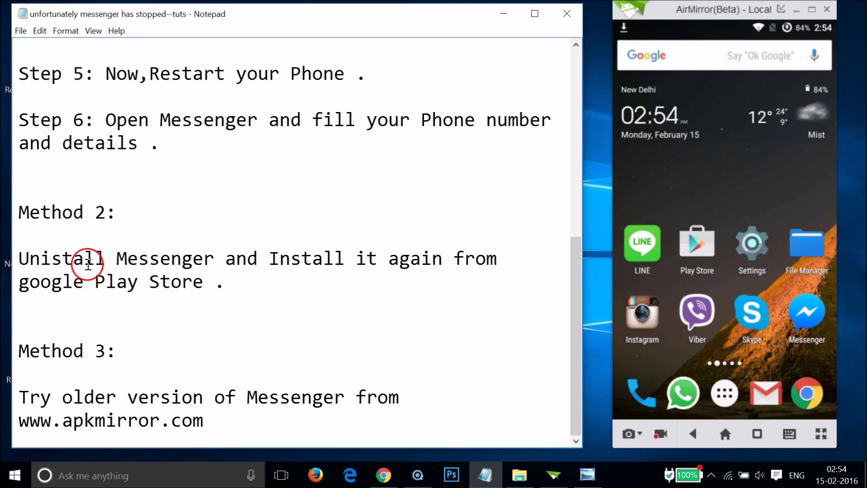
pyautogui.click(51, 264)
pyautogui.write('n')
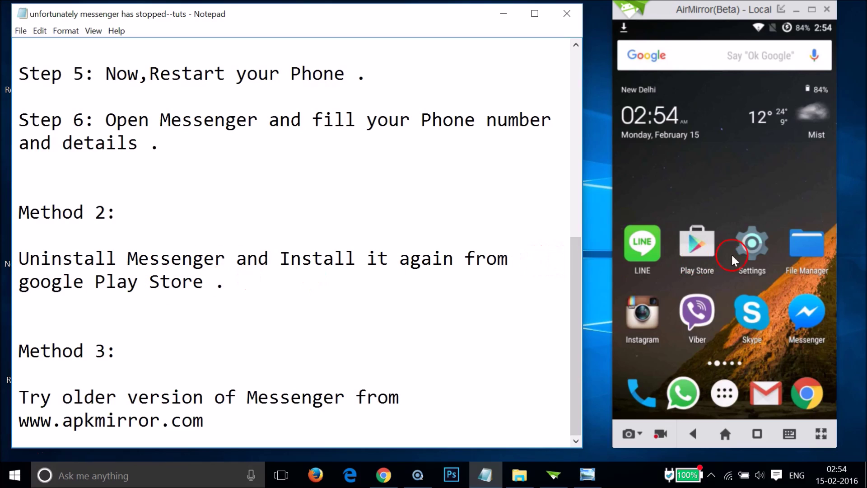
# Open the phone's Settings again and go to the Apps section
pyautogui.click(752, 251)
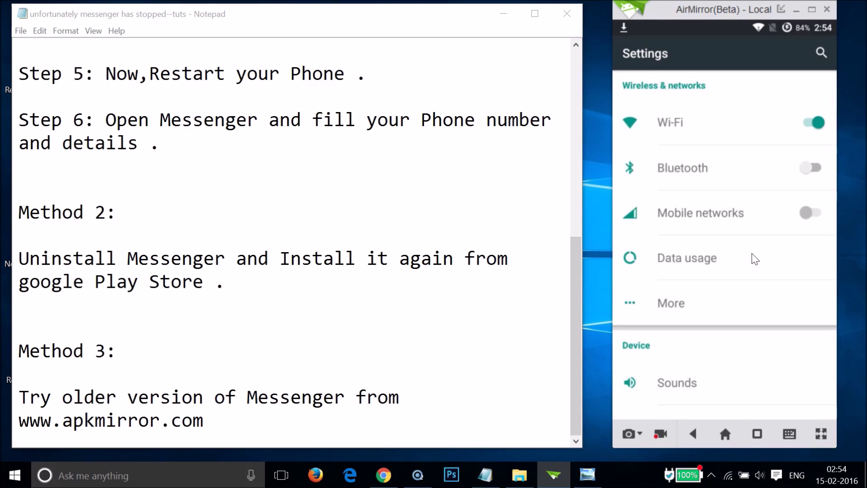
pyautogui.scroll(-10, 756, 259)
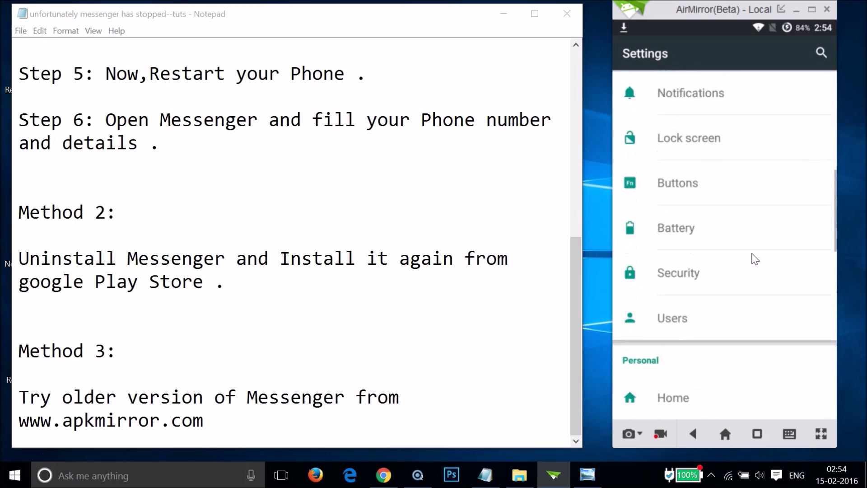
pyautogui.scroll(-4, 755, 260)
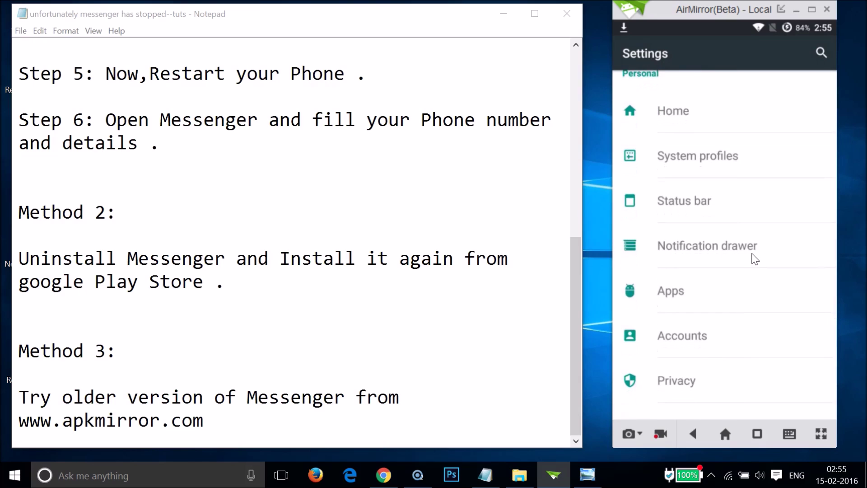
pyautogui.click(702, 296)
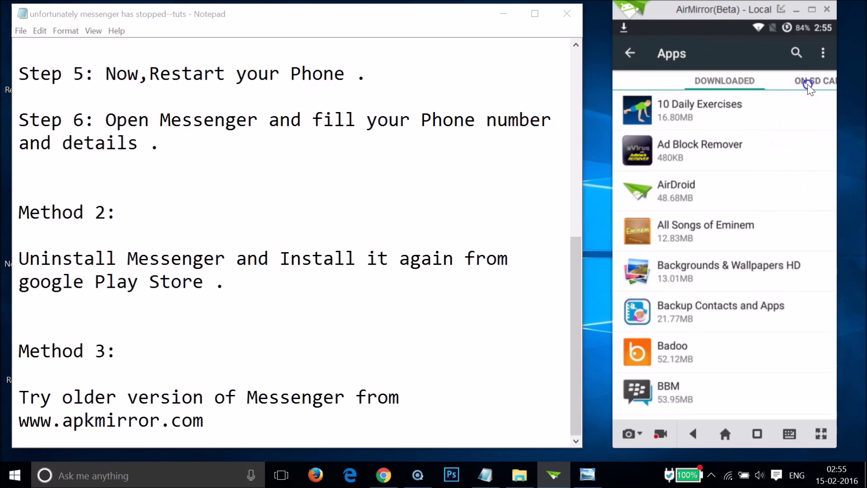
# Switch the Apps view from the downloaded apps to the list of all apps
pyautogui.click(807, 84)
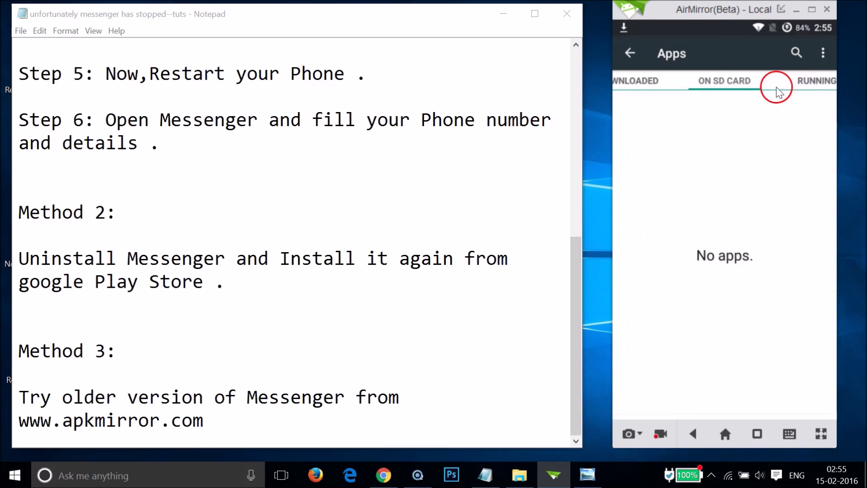
pyautogui.click(823, 84)
pyautogui.click(827, 82)
pyautogui.click(785, 206)
pyautogui.click(780, 228)
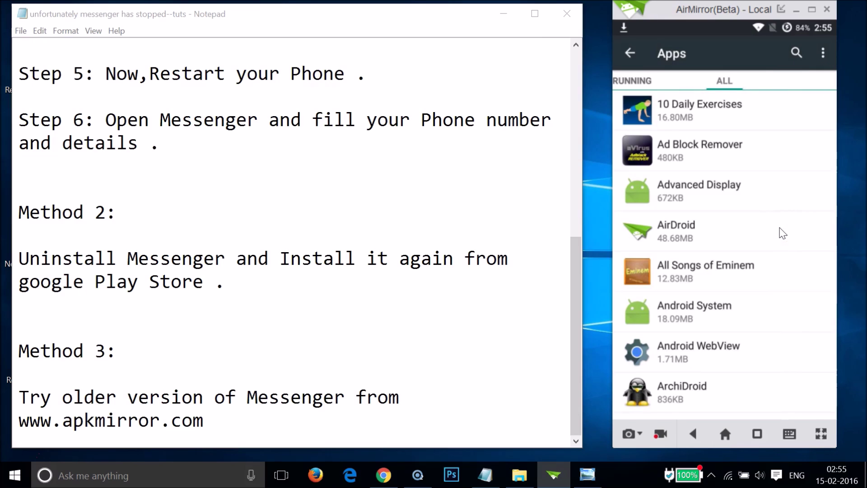
# Open the App info page of Facebook's Messenger to reach its uninstall option
pyautogui.scroll(-15, 783, 233)
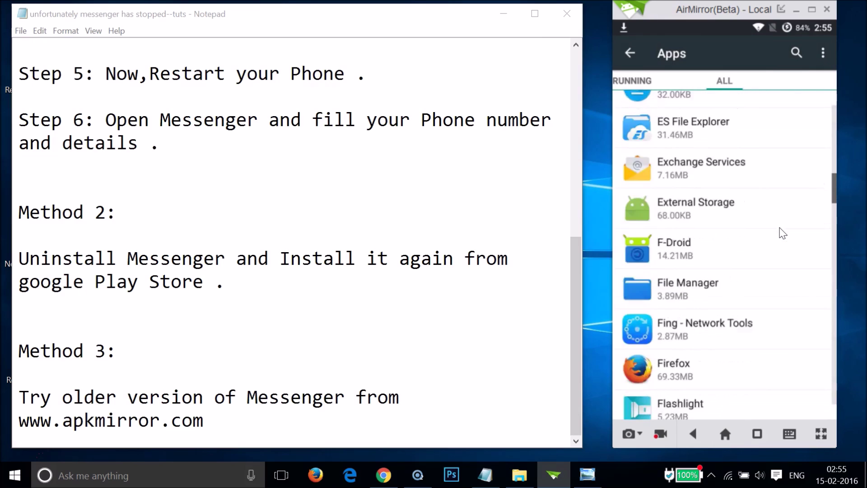
pyautogui.scroll(-15, 783, 233)
pyautogui.scroll(-15, 783, 233)
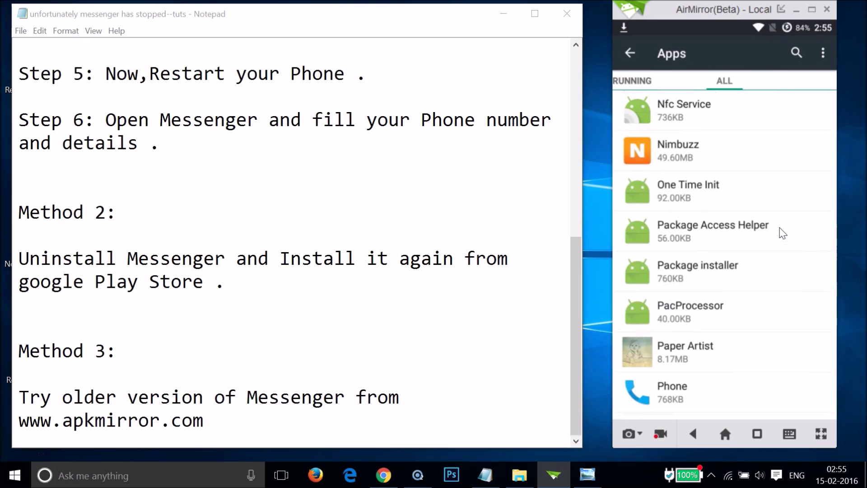
pyautogui.scroll(5, 783, 233)
pyautogui.click(731, 229)
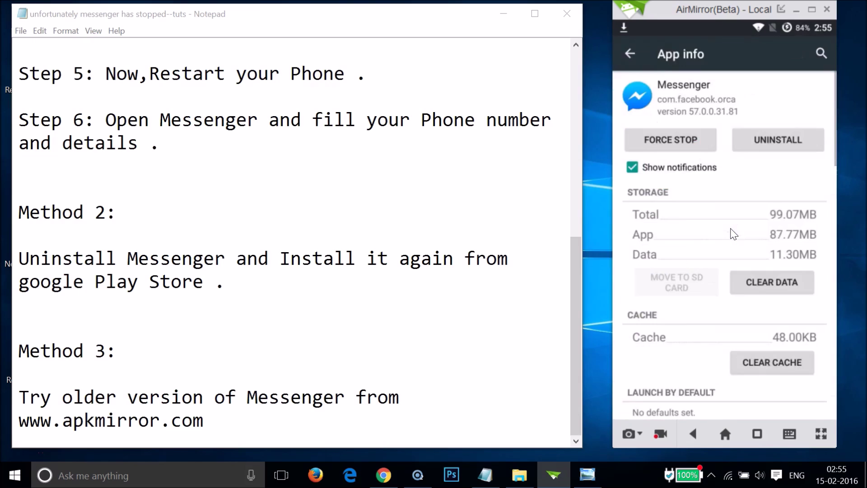
pyautogui.click(808, 144)
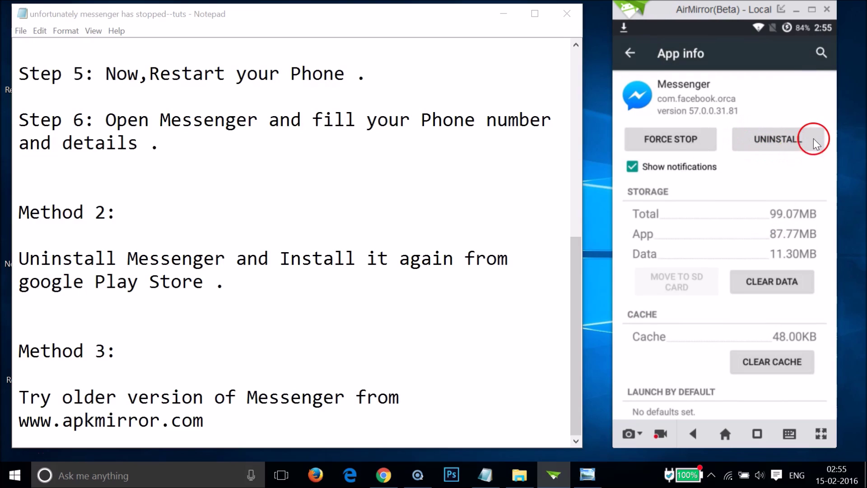
# Search the Play Store for "facebook messenger" to find Facebook's Messenger app for reinstalling
pyautogui.click(771, 146)
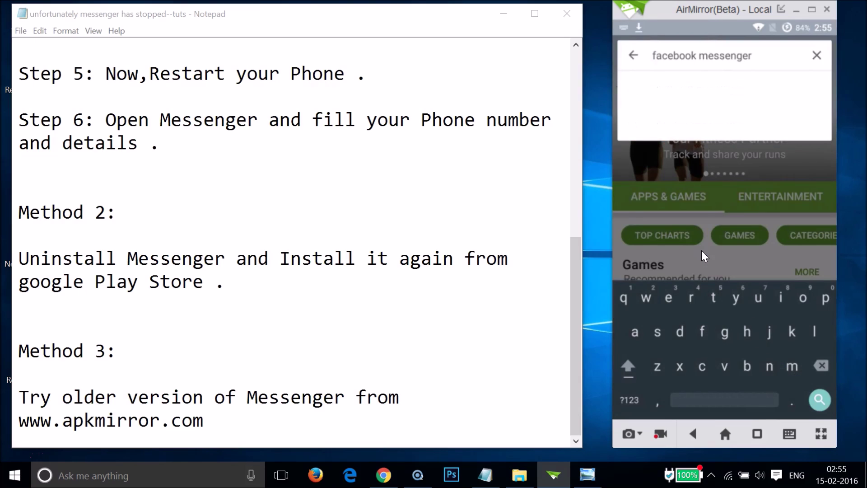
pyautogui.click(698, 113)
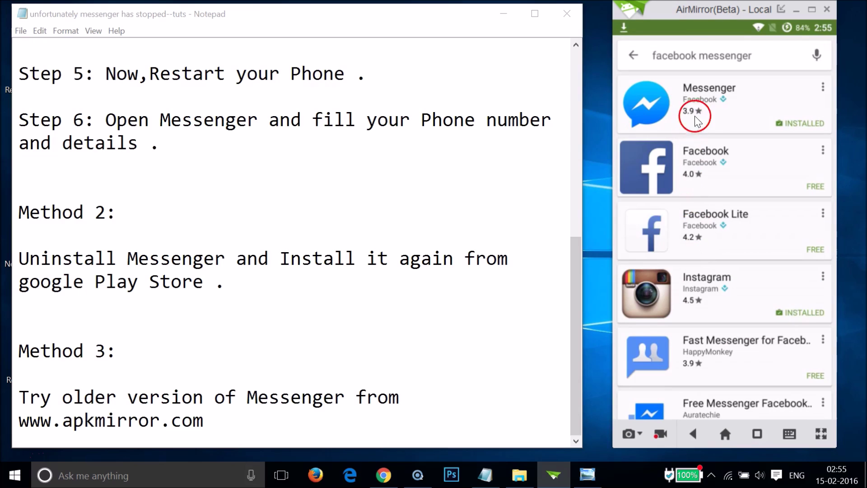
pyautogui.click(744, 219)
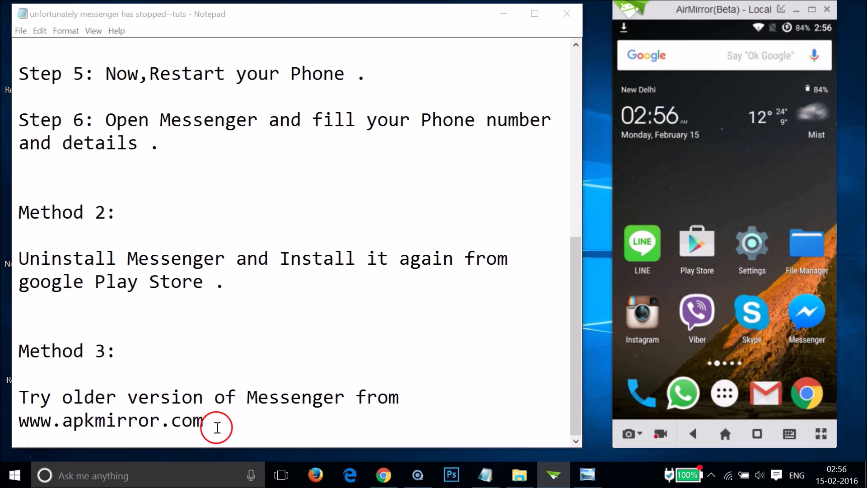
# Open the APKMirror website in the phone's Chrome browser
pyautogui.click(139, 422)
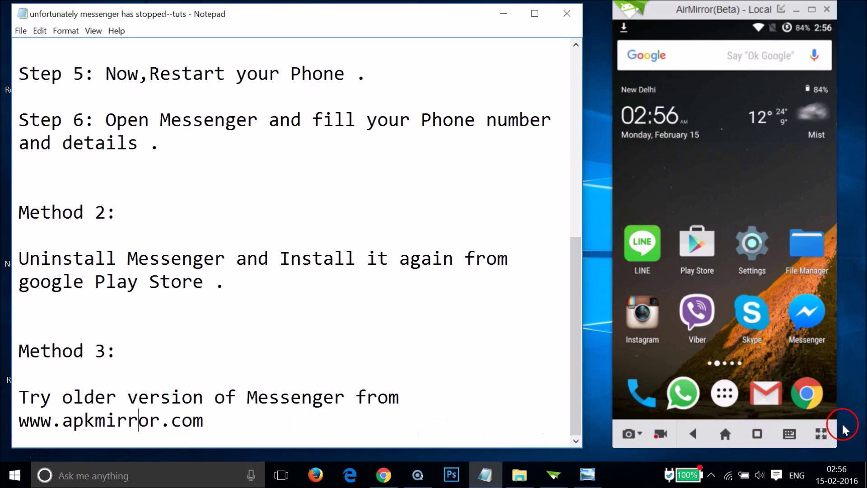
pyautogui.click(820, 394)
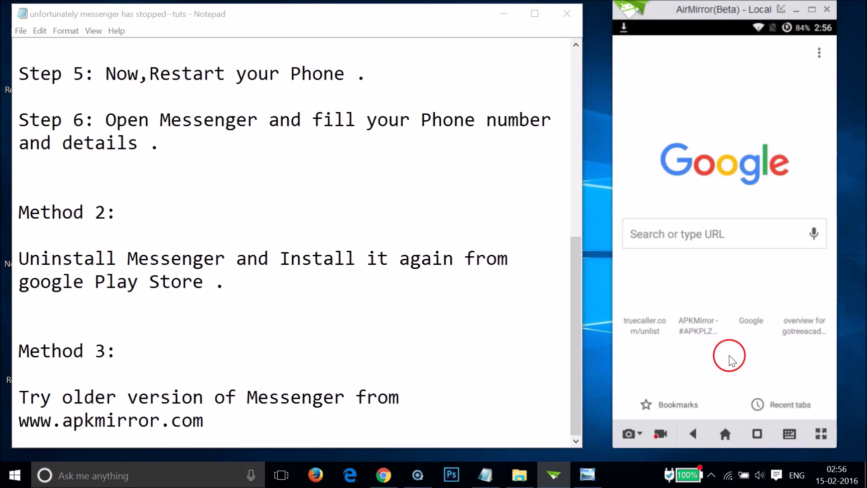
pyautogui.click(700, 320)
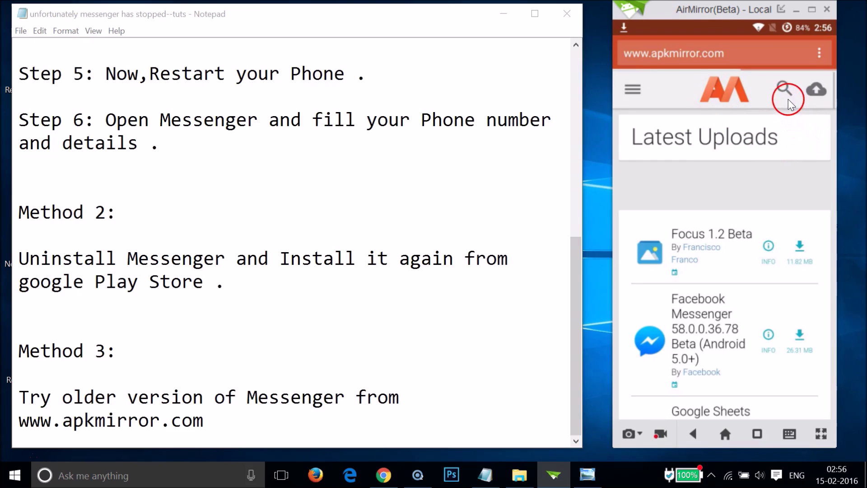
# Search the APKMirror site for "Messenger"
pyautogui.click(789, 91)
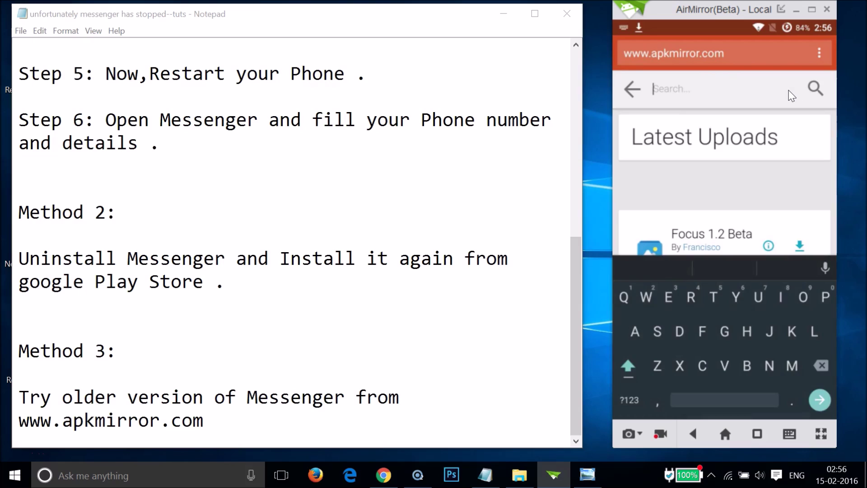
pyautogui.write('Mess')
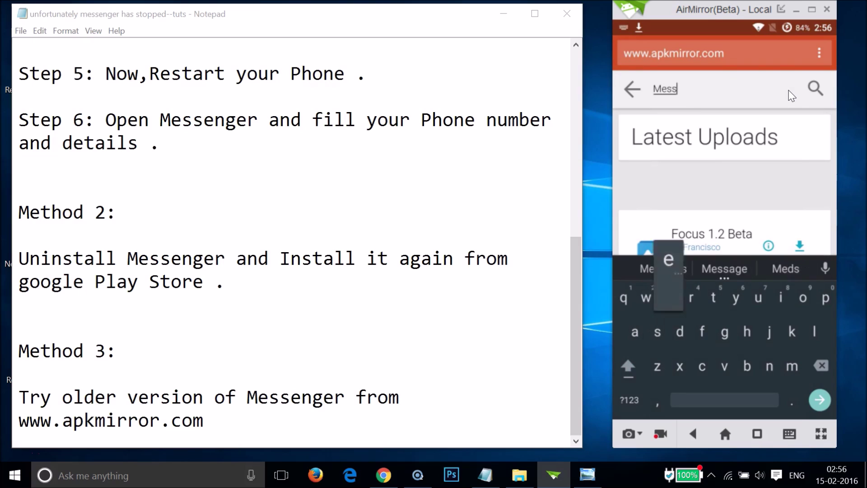
pyautogui.write('en')
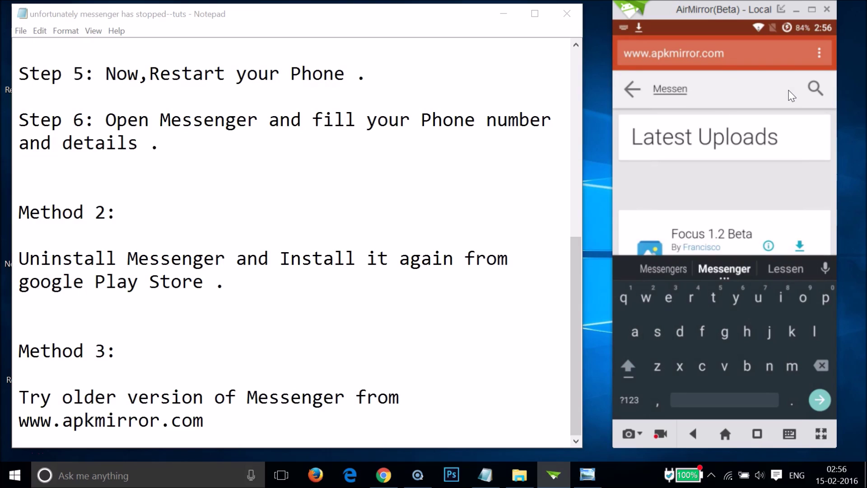
pyautogui.write('ger')
pyautogui.press('Return')
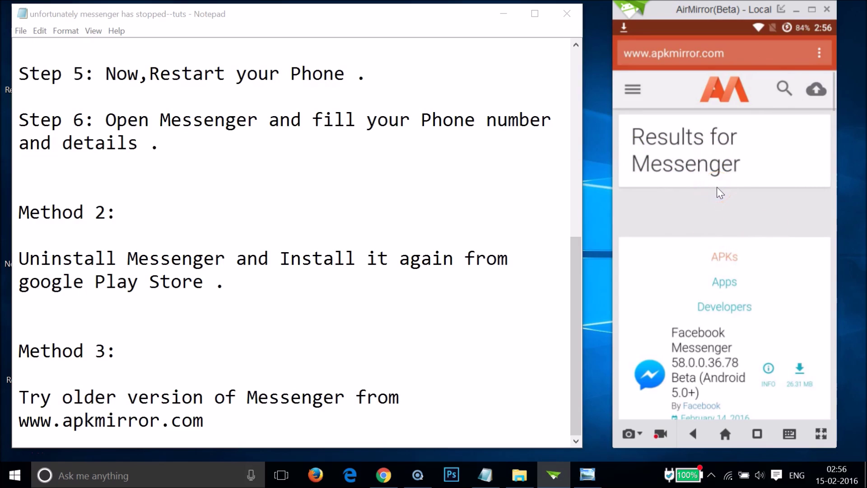
# Find the Facebook Messenger 58.0.0.32.78 Beta (Android 5.0+) release in the results and open its page
pyautogui.scroll(-4, 717, 187)
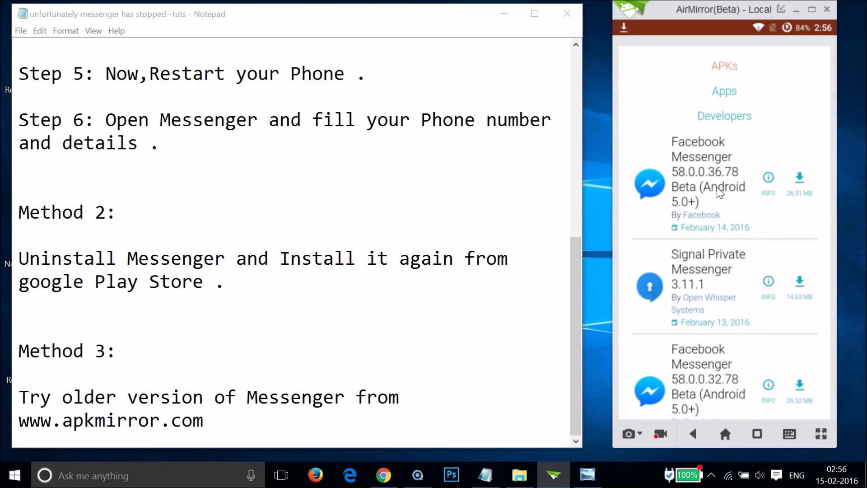
pyautogui.moveTo(717, 187)
pyautogui.mouseDown()
pyautogui.moveTo(702, 188)
pyautogui.moveTo(696, 168)
pyautogui.moveTo(701, 189)
pyautogui.moveTo(725, 166)
pyautogui.moveTo(719, 189)
pyautogui.mouseUp()
pyautogui.scroll(-3, 709, 269)
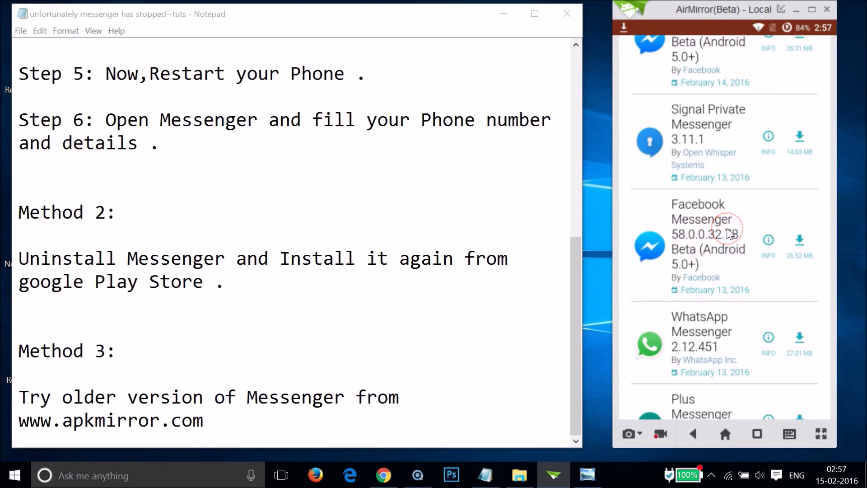
pyautogui.scroll(3, 730, 233)
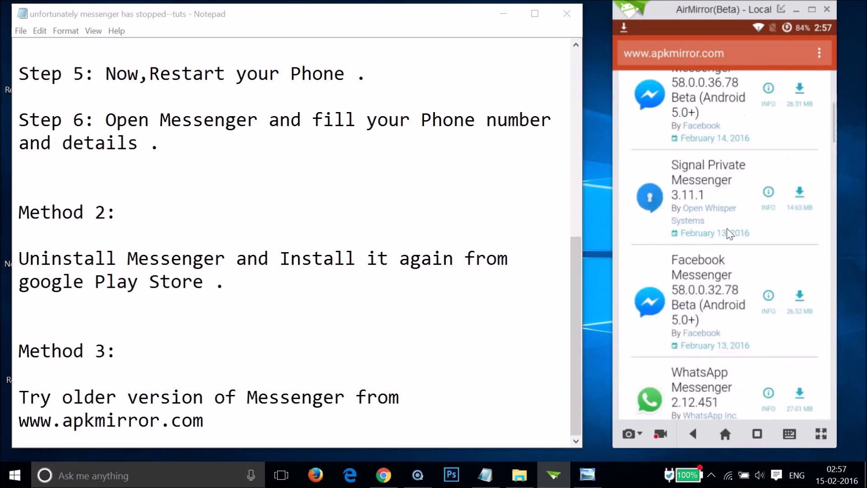
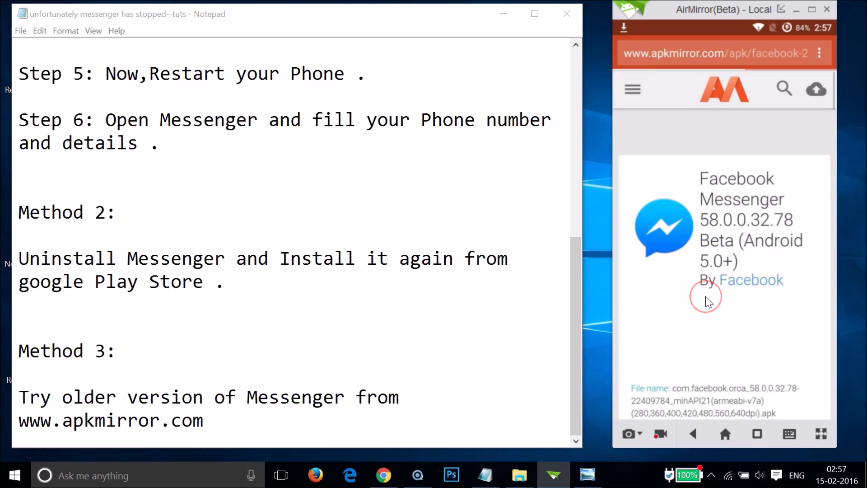
# Start the APK download from the Facebook Messenger 58.0.0.32.78 Beta page
pyautogui.scroll(-6, 709, 302)
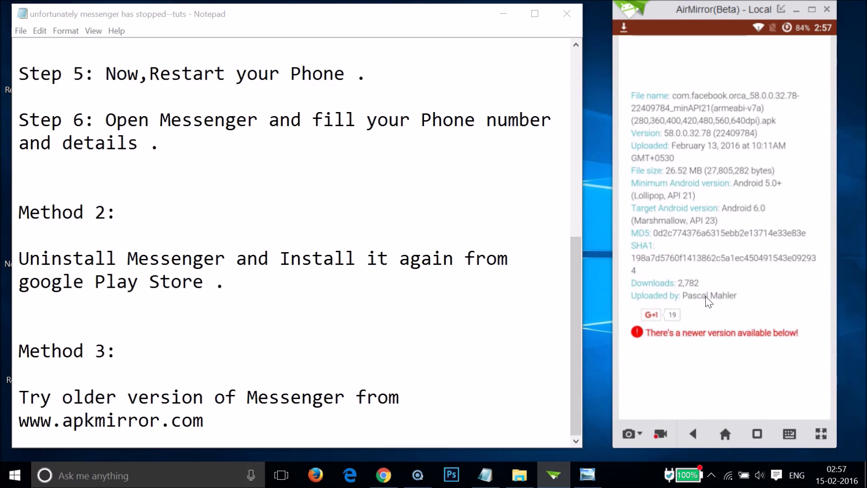
pyautogui.scroll(-3, 708, 302)
pyautogui.moveTo(709, 302); pyautogui.dragTo(726, 303)
pyautogui.scroll(-3, 727, 304)
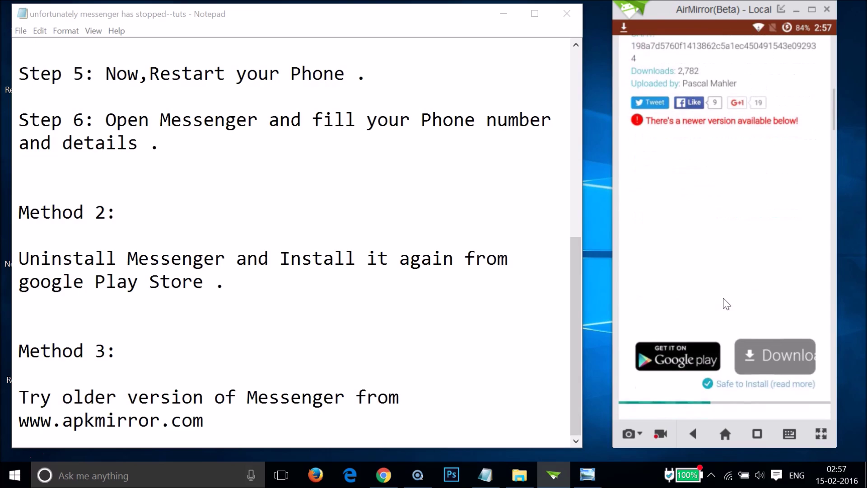
pyautogui.scroll(2, 727, 303)
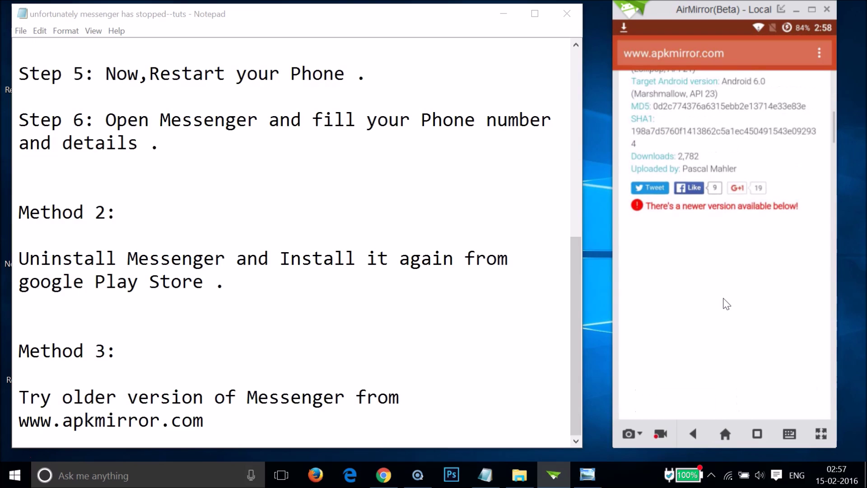
pyautogui.scroll(1, 727, 303)
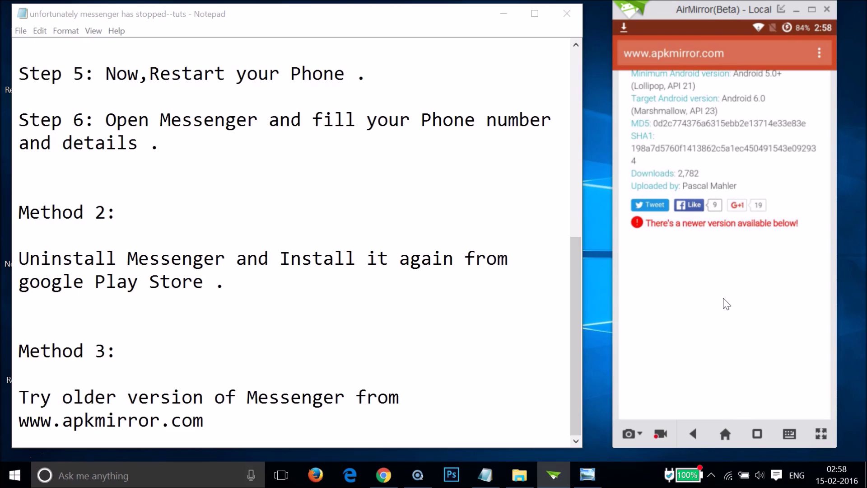
pyautogui.scroll(-4, 727, 304)
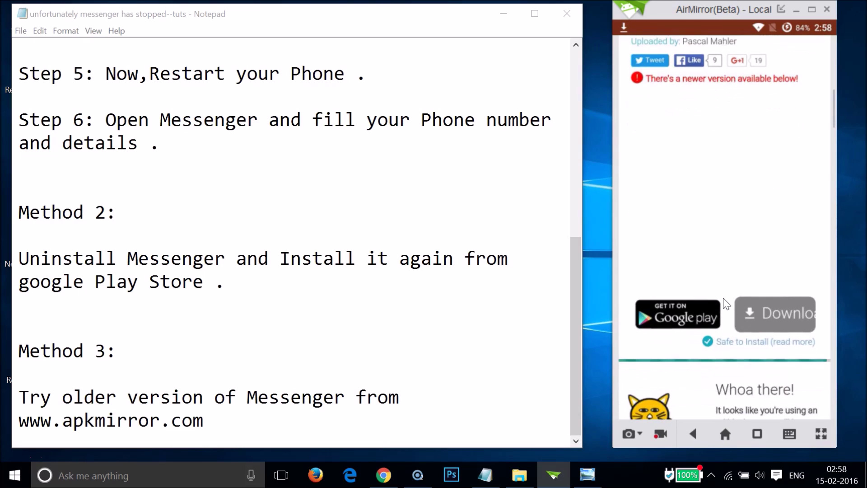
pyautogui.click(768, 305)
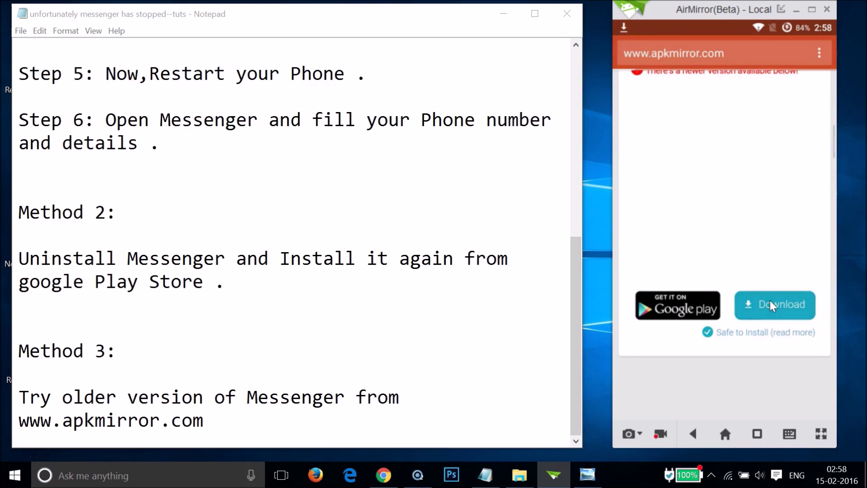
# Open the download link with Chrome just once and agree to keep the Messenger APK file
pyautogui.click(693, 254)
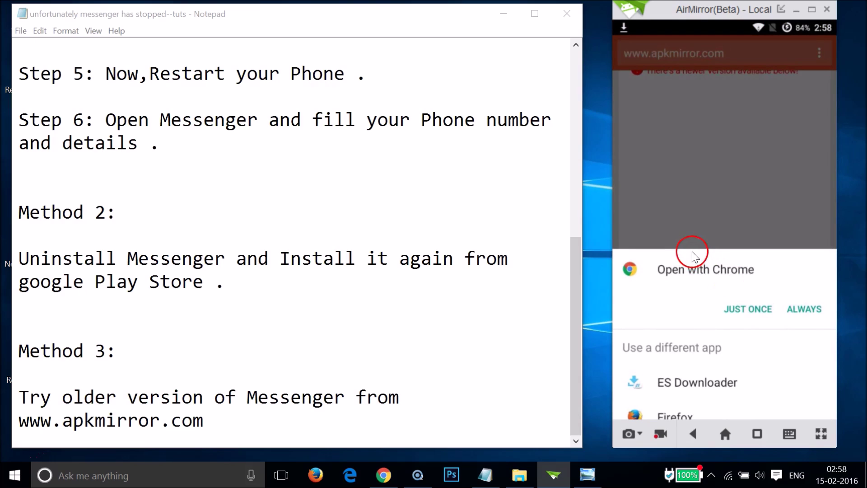
pyautogui.click(735, 310)
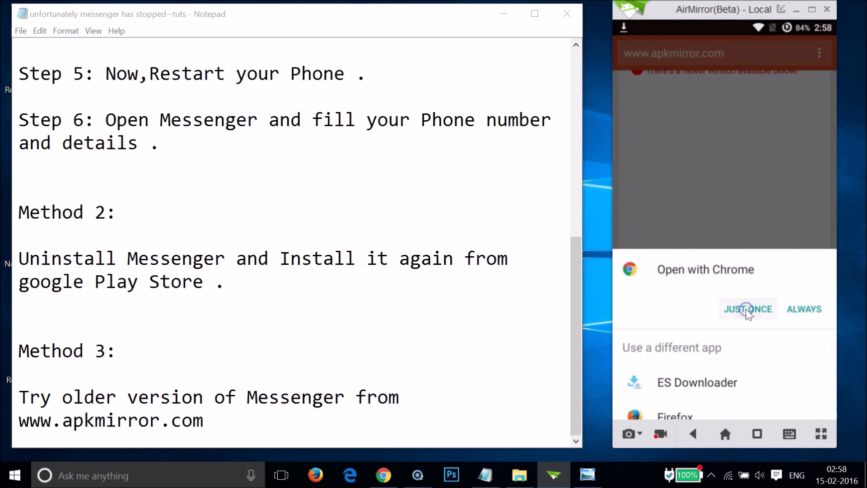
pyautogui.click(747, 312)
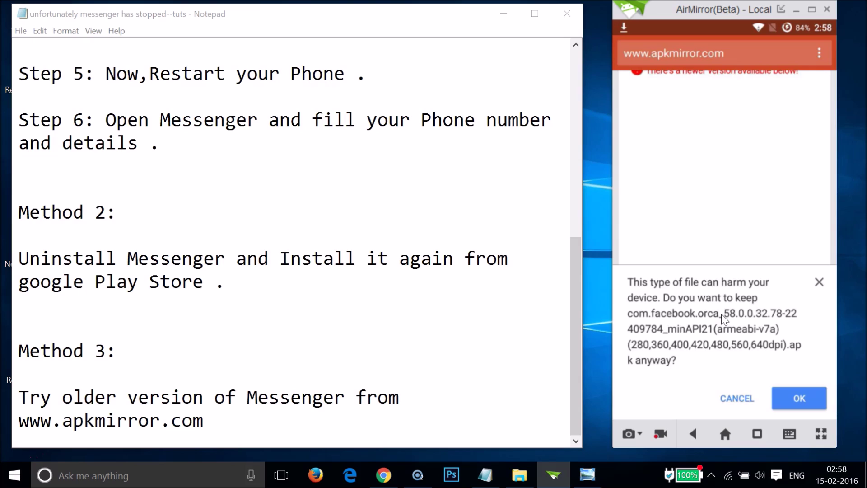
pyautogui.click(797, 399)
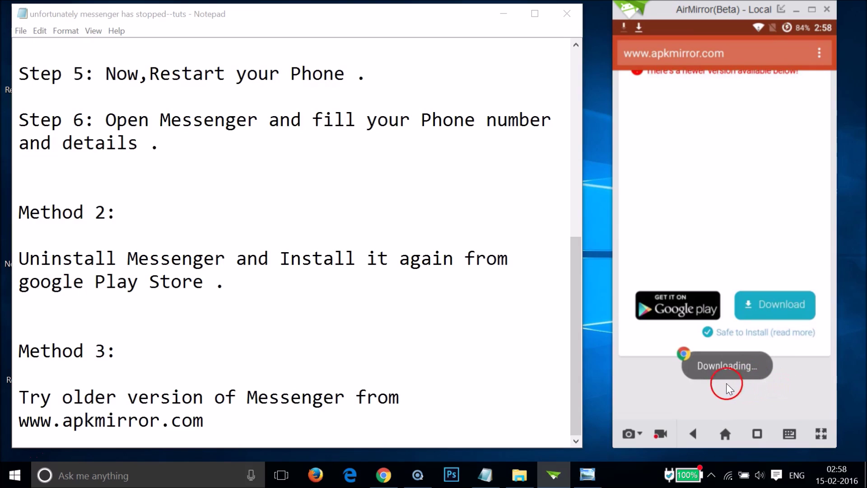
# Check the Messenger APK download in the phone's notifications, and return to the home screen
pyautogui.click(751, 223)
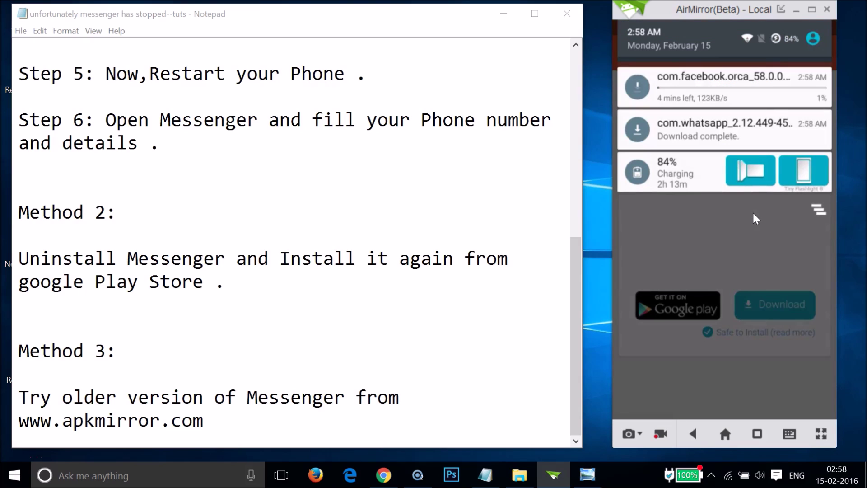
pyautogui.click(684, 135)
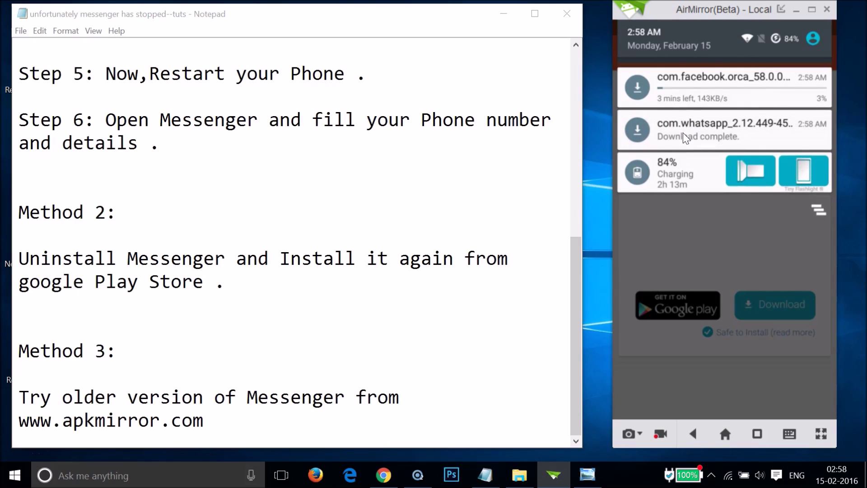
pyautogui.moveTo(683, 132); pyautogui.dragTo(702, 89)
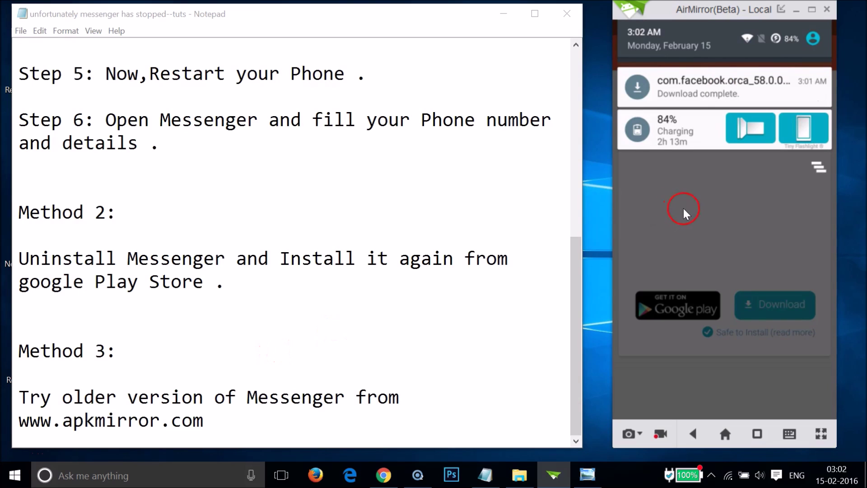
pyautogui.moveTo(681, 207); pyautogui.dragTo(769, 91)
pyautogui.click(773, 96)
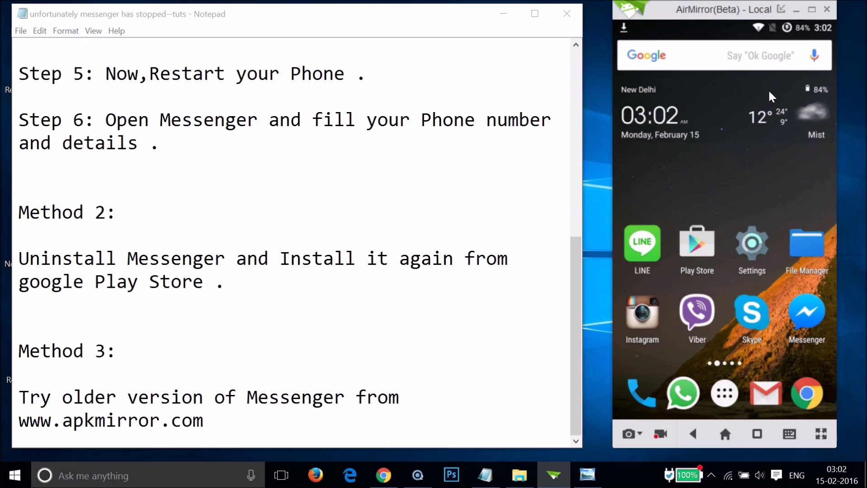
# Open the phone's Security settings
pyautogui.click(755, 241)
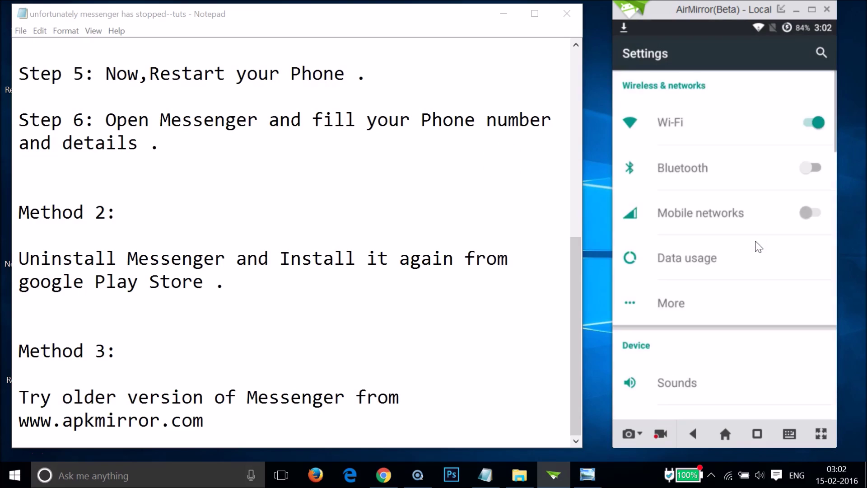
pyautogui.scroll(-5, 758, 246)
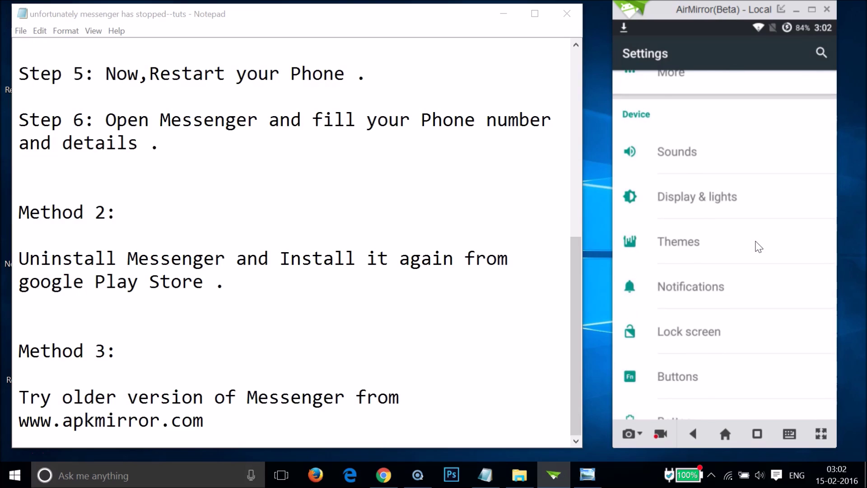
pyautogui.scroll(-5, 759, 247)
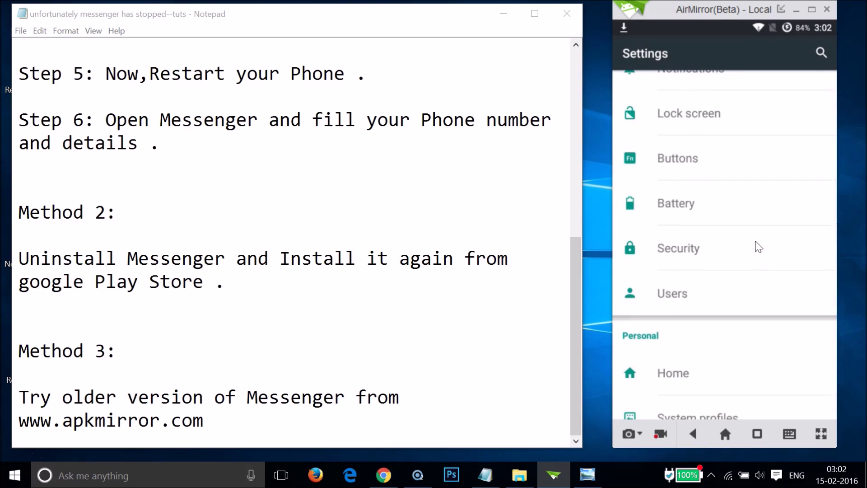
pyautogui.scroll(-4, 759, 247)
pyautogui.scroll(-2, 759, 246)
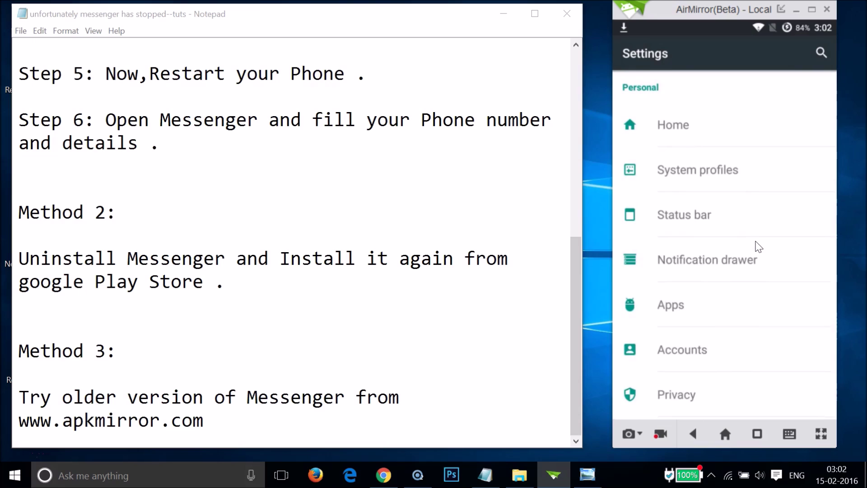
pyautogui.scroll(-4, 759, 247)
pyautogui.scroll(-2, 759, 246)
pyautogui.scroll(-3, 759, 247)
pyautogui.scroll(-3, 758, 247)
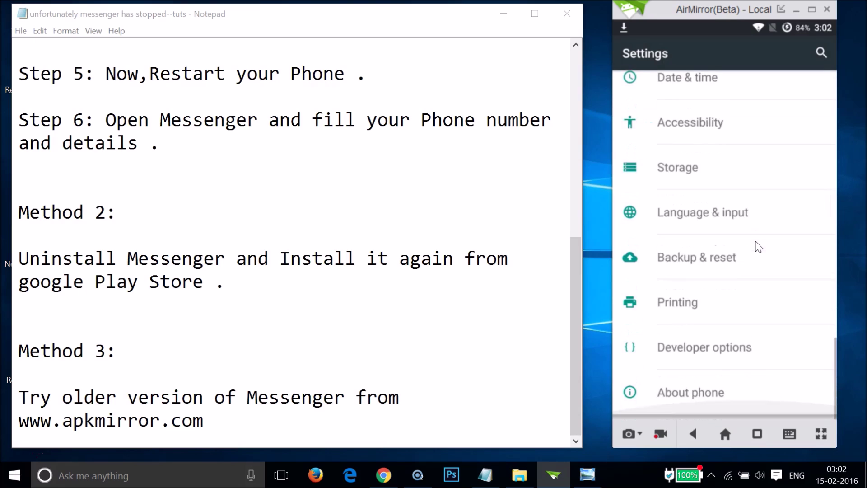
pyautogui.scroll(3, 759, 246)
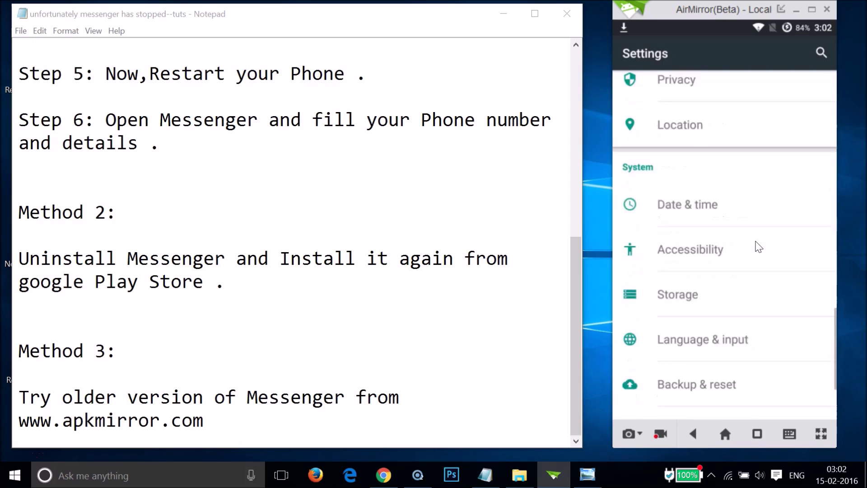
pyautogui.scroll(3, 759, 247)
pyautogui.scroll(5, 759, 246)
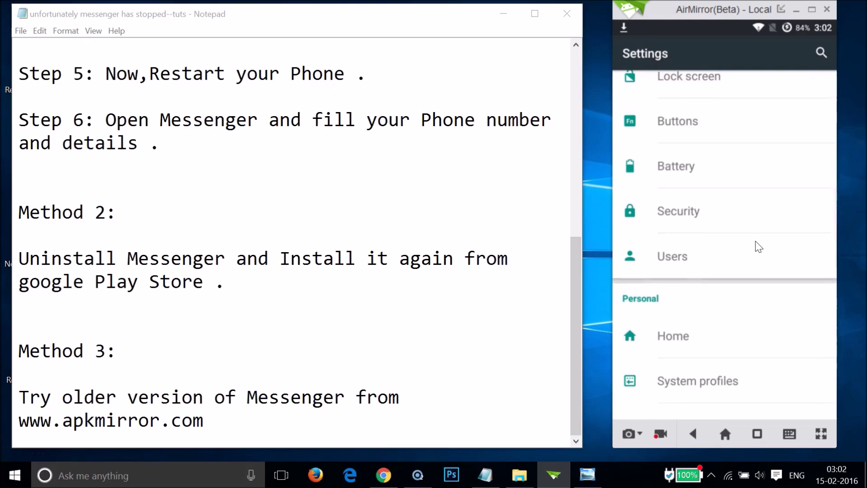
pyautogui.click(680, 205)
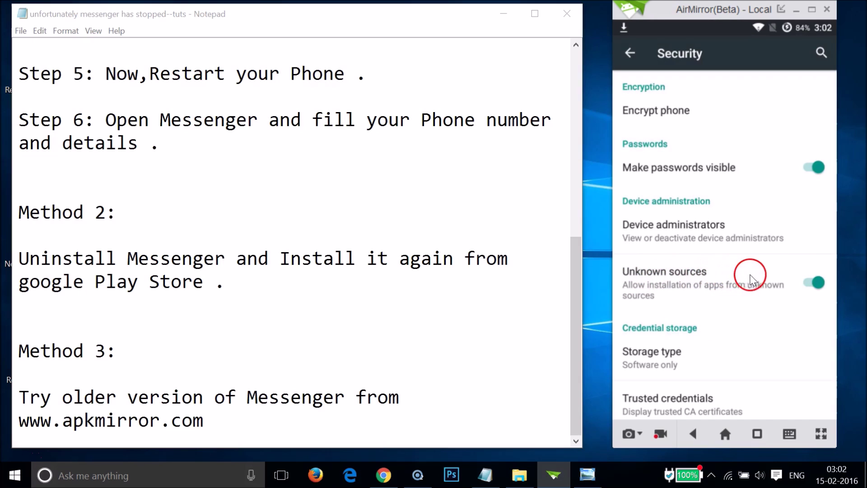
# Check that installing apps from Unknown sources is allowed, and return to the home screen
pyautogui.click(812, 283)
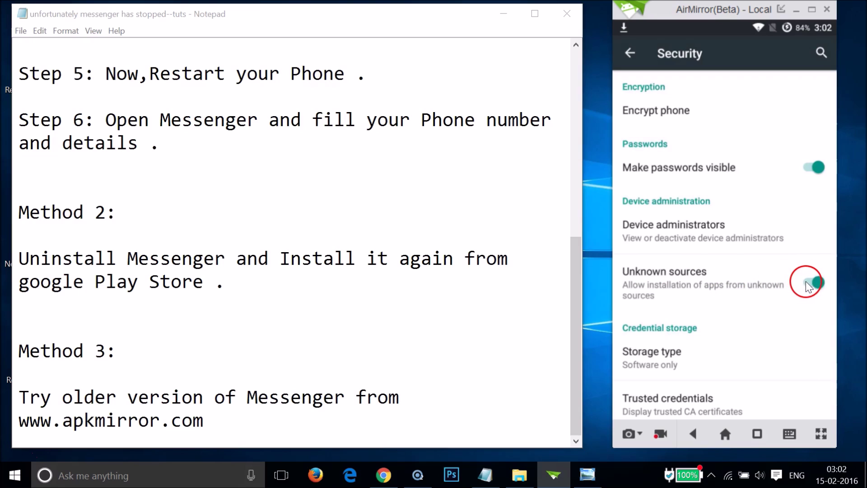
pyautogui.click(771, 286)
pyautogui.click(791, 280)
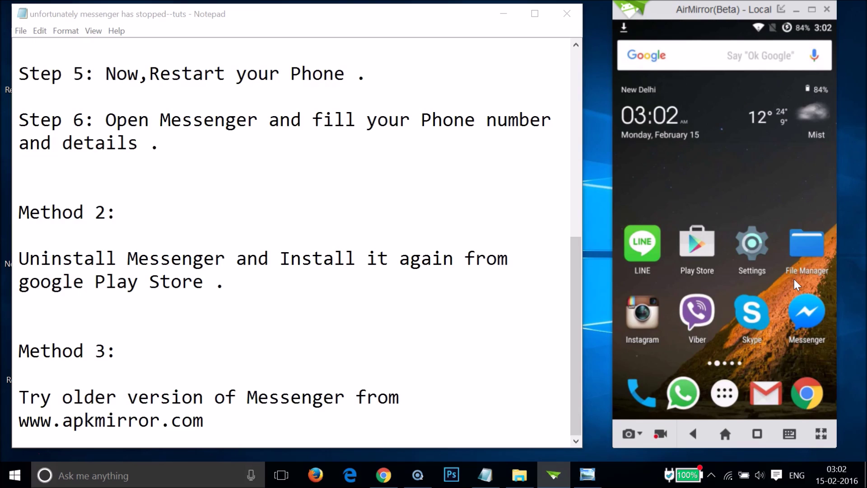
# Open the Download folder in the phone's File Manager
pyautogui.click(800, 246)
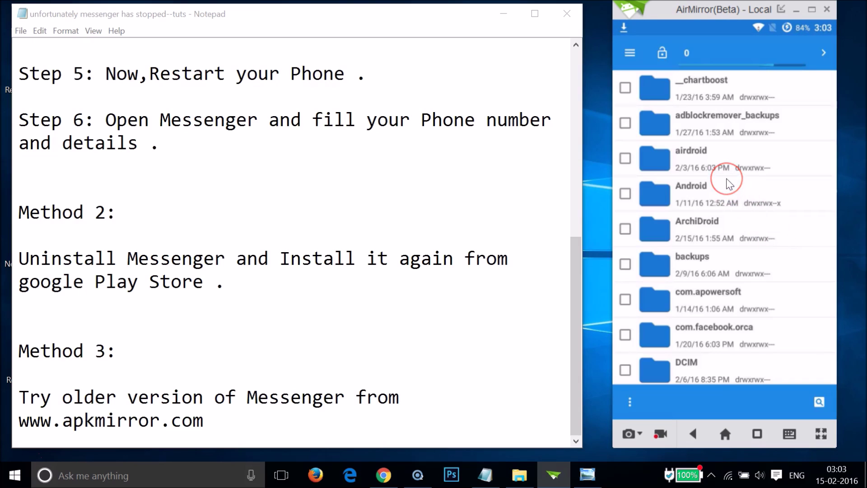
pyautogui.scroll(-5, 730, 184)
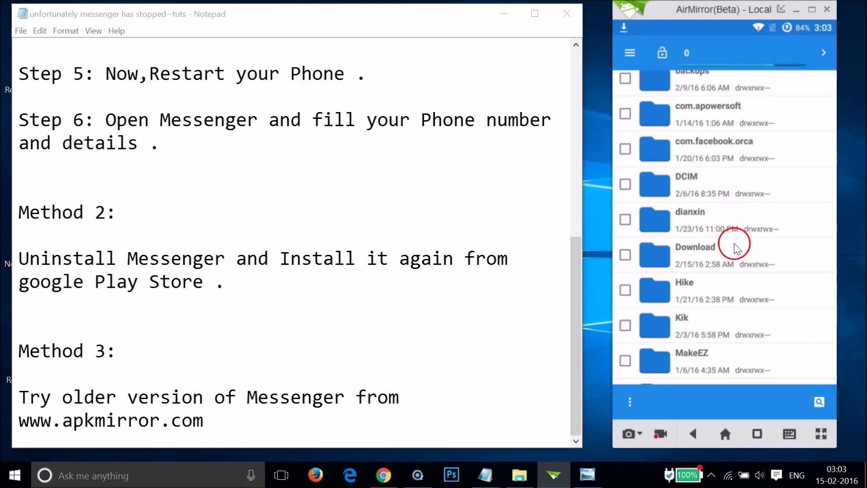
pyautogui.click(714, 256)
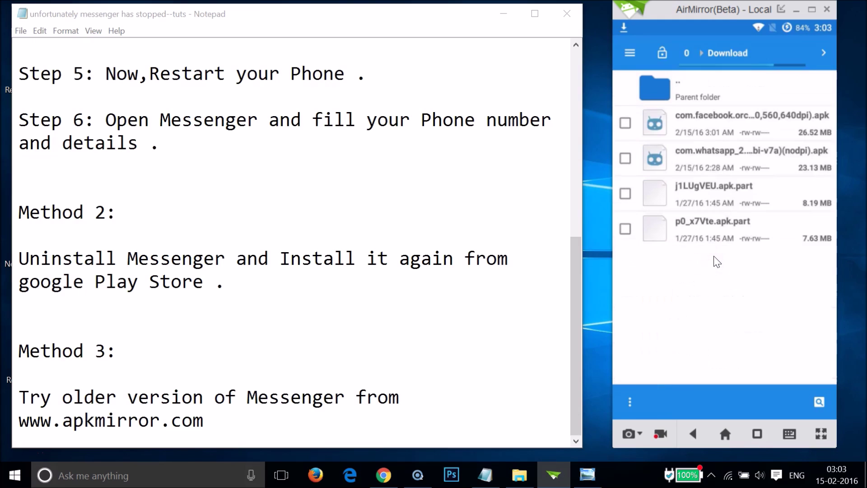
pyautogui.click(746, 251)
# Install the downloaded com.facebook.orca Messenger APK over the existing application and open Messenger
pyautogui.click(704, 133)
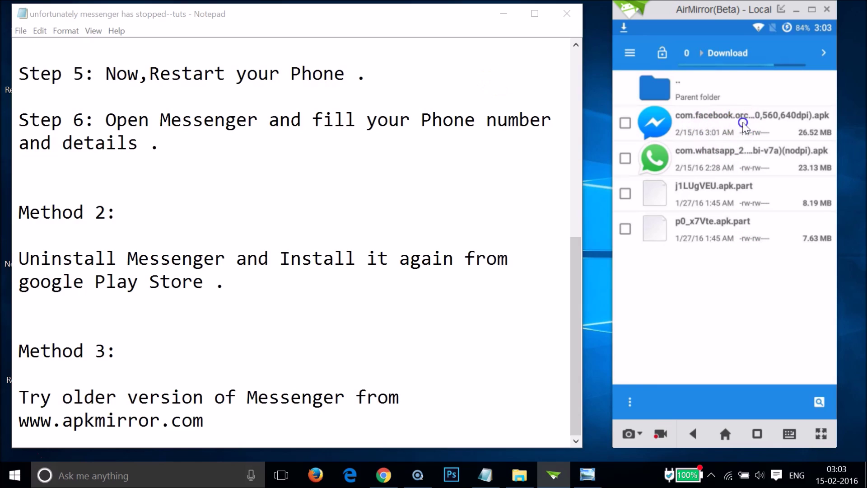
pyautogui.click(731, 150)
pyautogui.click(738, 296)
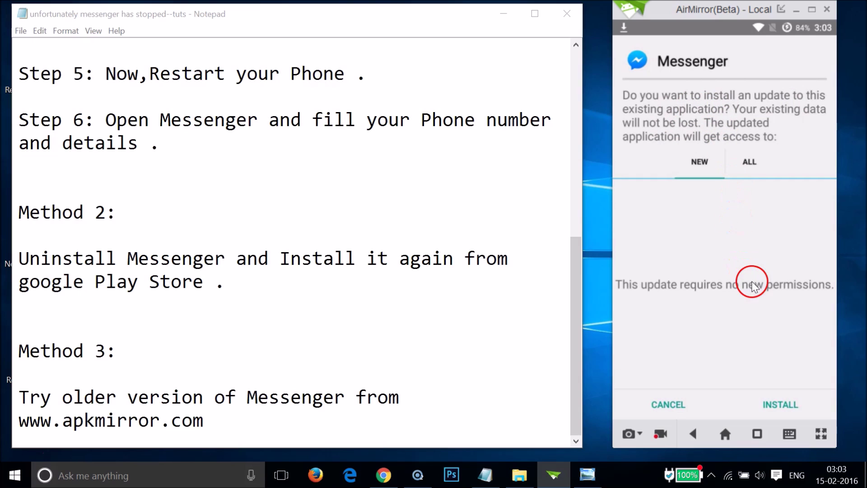
pyautogui.click(787, 406)
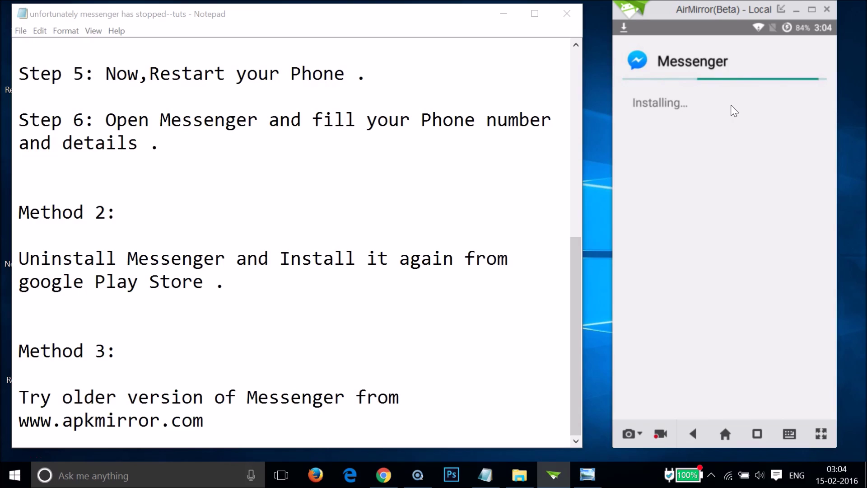
pyautogui.moveTo(722, 106); pyautogui.dragTo(696, 107)
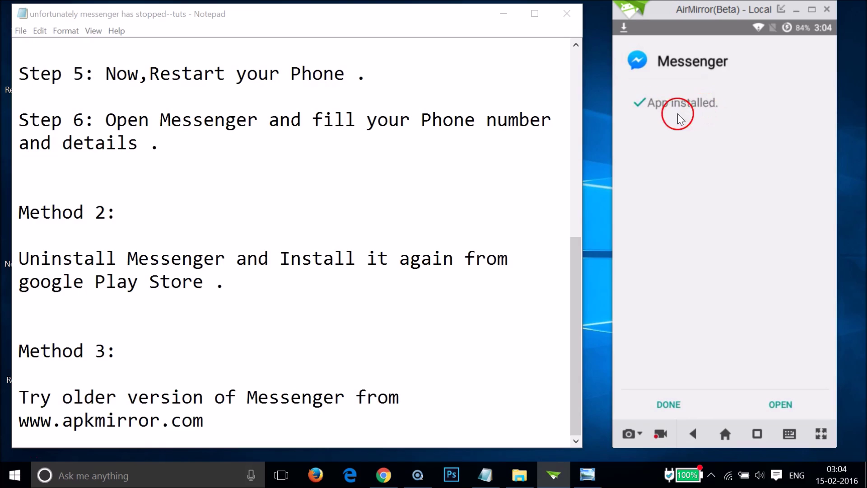
pyautogui.click(787, 405)
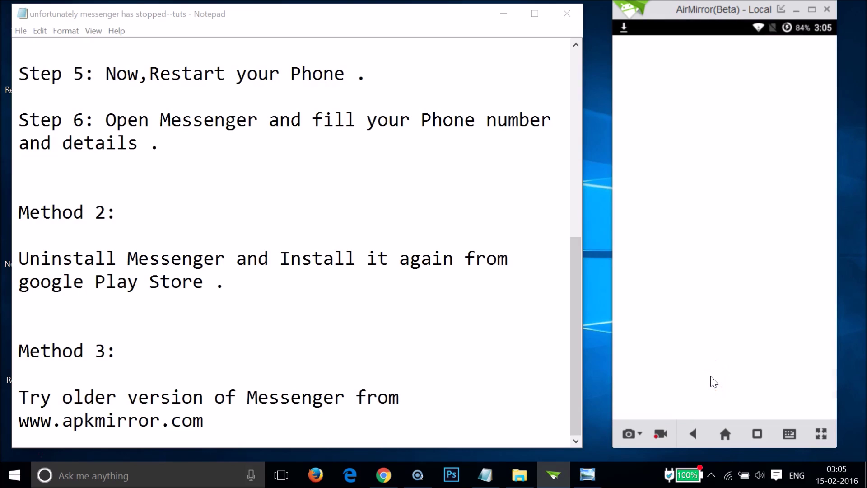